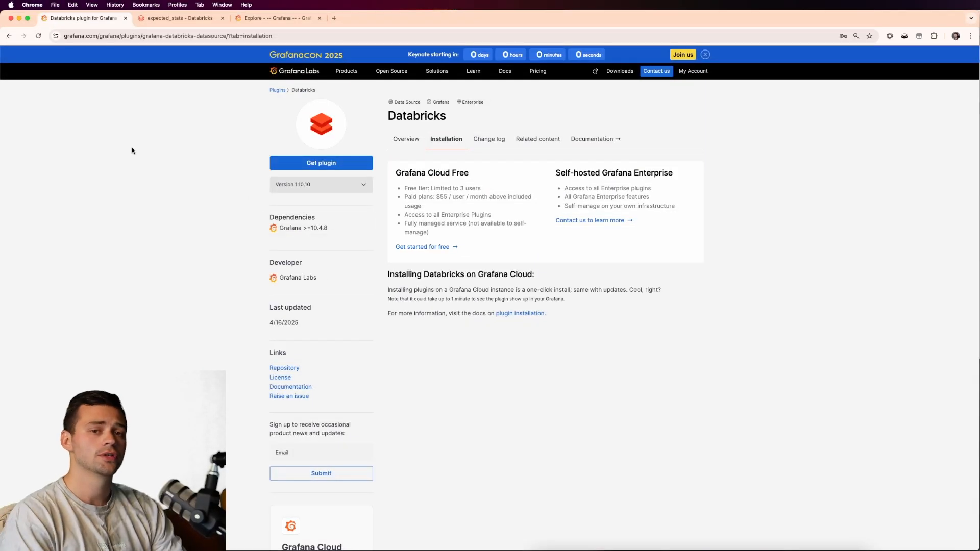
# From Add new connection, search 'databricks' and land on the Databricks data source plugin page.
pyautogui.click(291, 18)
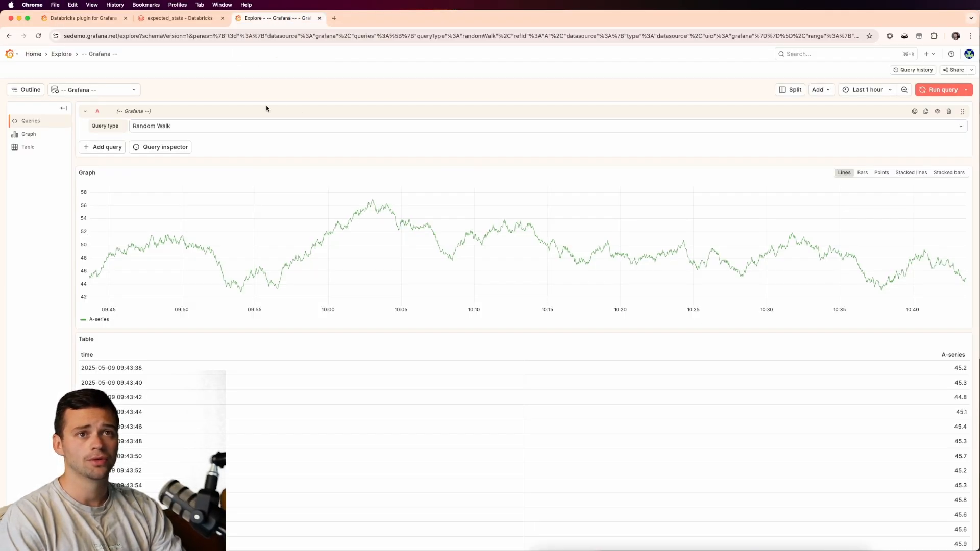
pyautogui.click(10, 54)
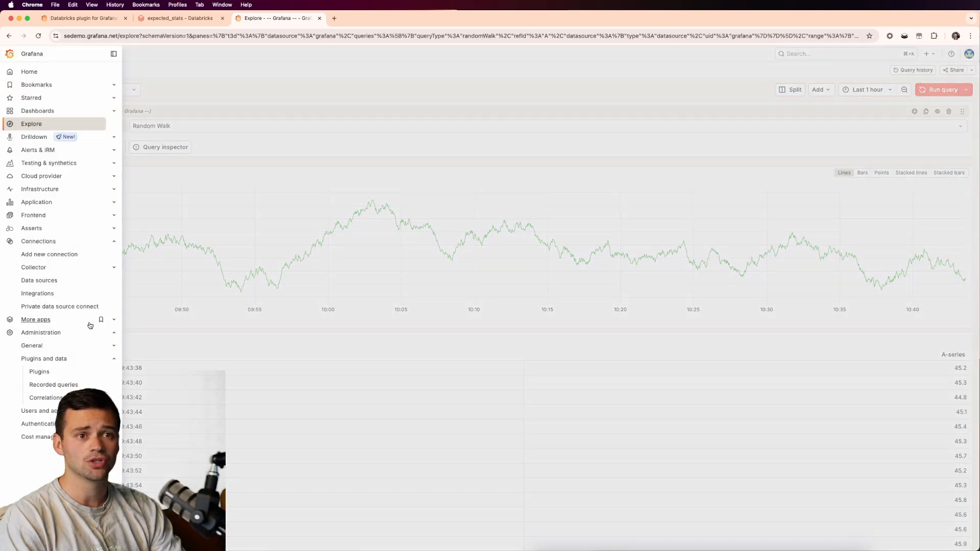
pyautogui.click(49, 255)
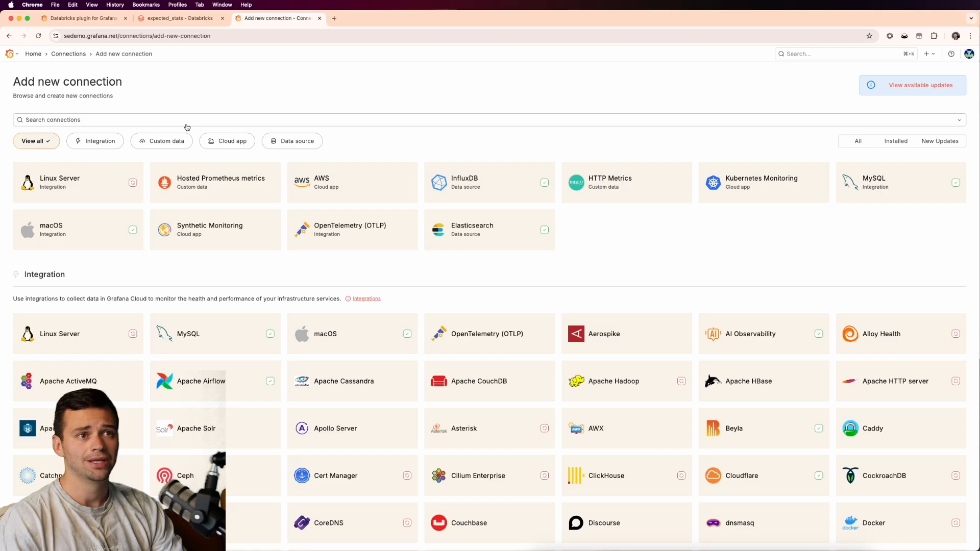
pyautogui.click(187, 120)
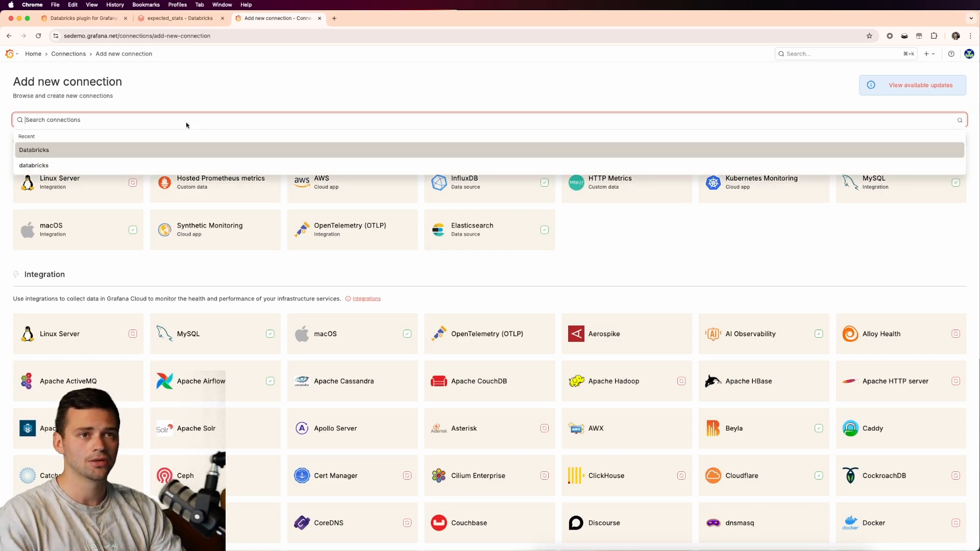
pyautogui.write('databricks')
pyautogui.press('Return')
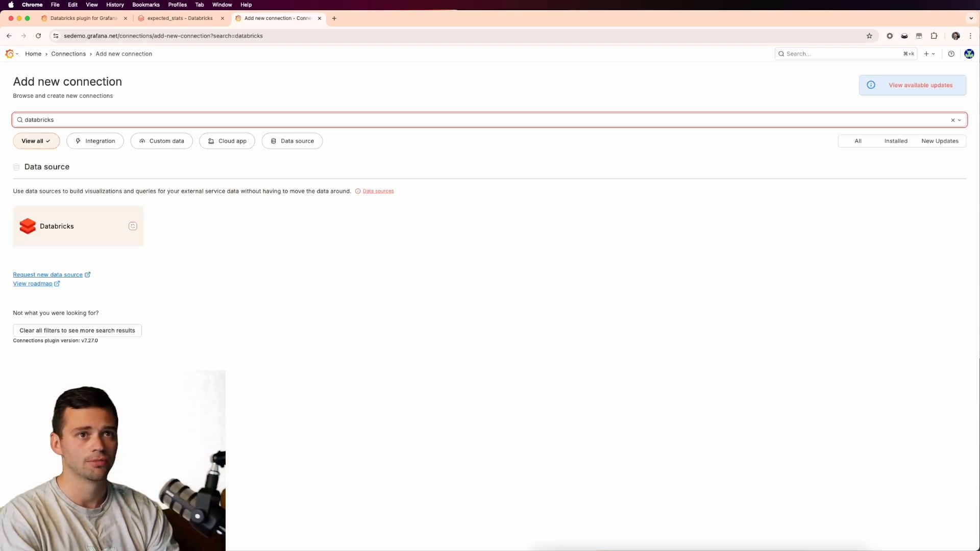
pyautogui.click(92, 226)
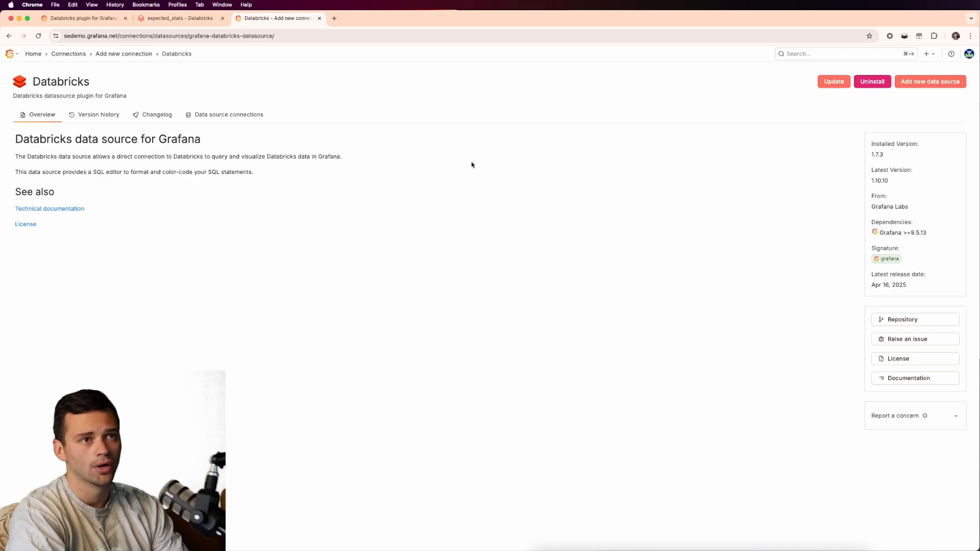
# Add a new Databricks data source, then return to the Databricks expected_stats table tab.
pyautogui.click(919, 81)
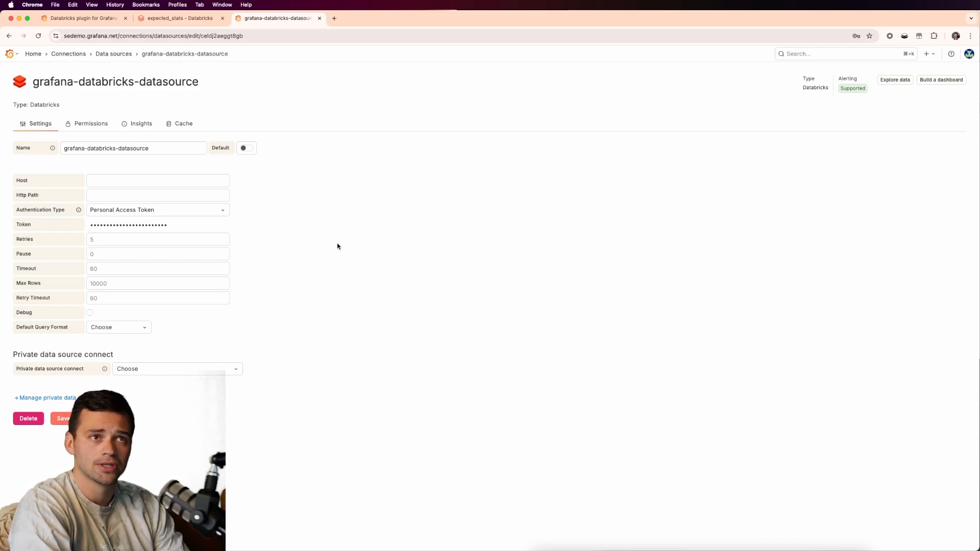
pyautogui.click(180, 18)
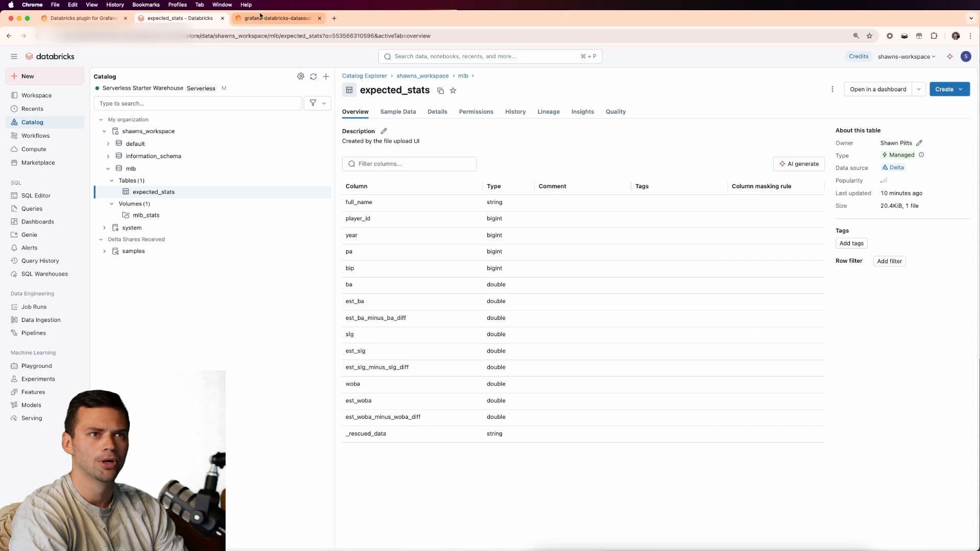
# Expand the system catalog's schemas, visit Compute, then return to the Grafana data source settings.
pyautogui.click(276, 17)
pyautogui.click(180, 17)
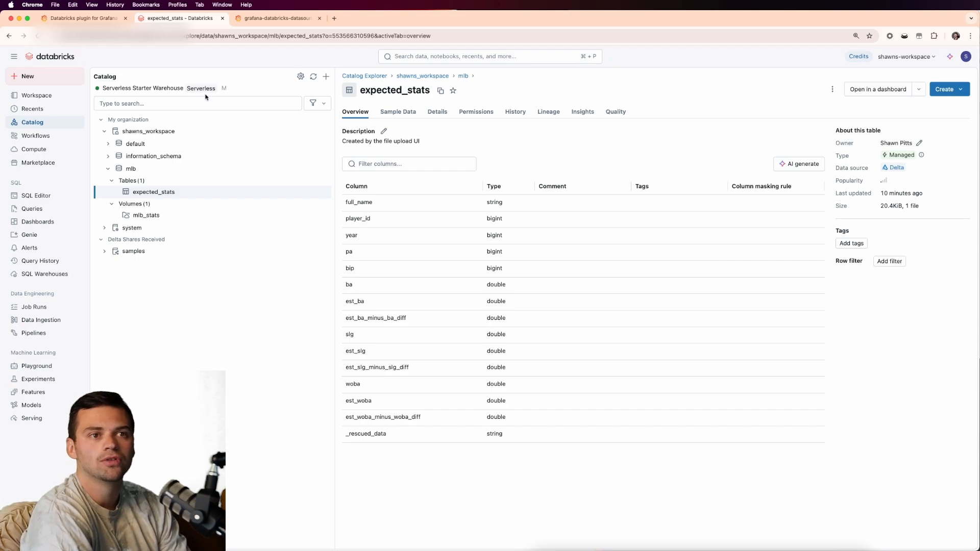
pyautogui.moveTo(132, 228)
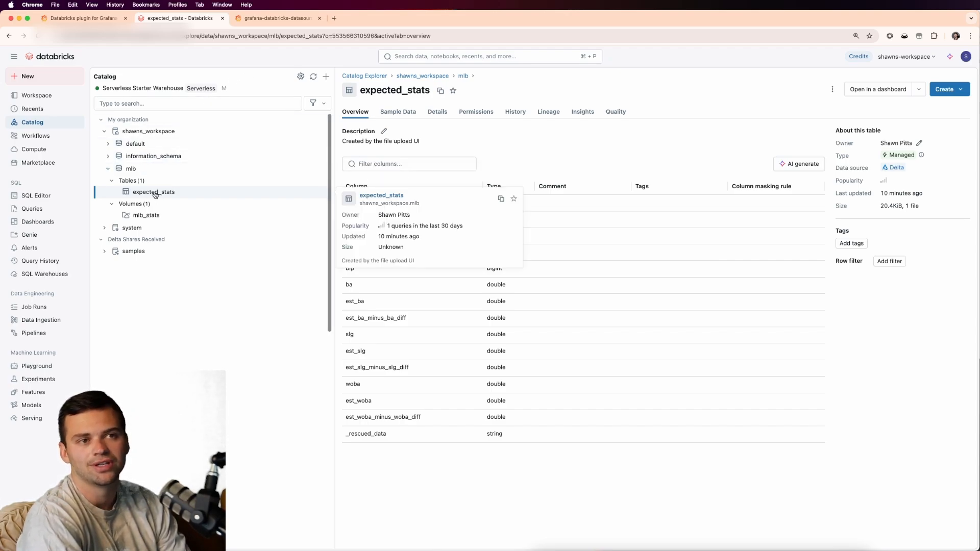
pyautogui.click(105, 228)
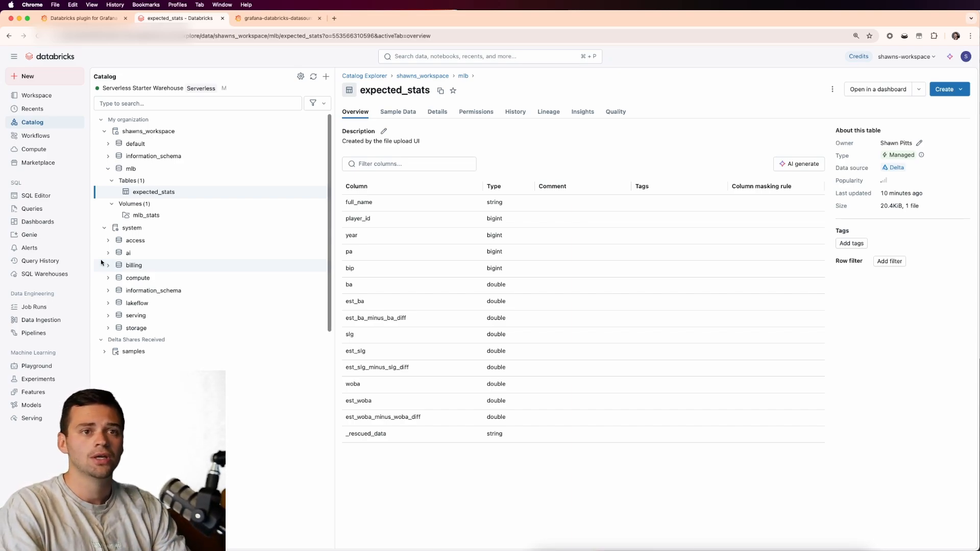
pyautogui.click(34, 150)
pyautogui.click(279, 17)
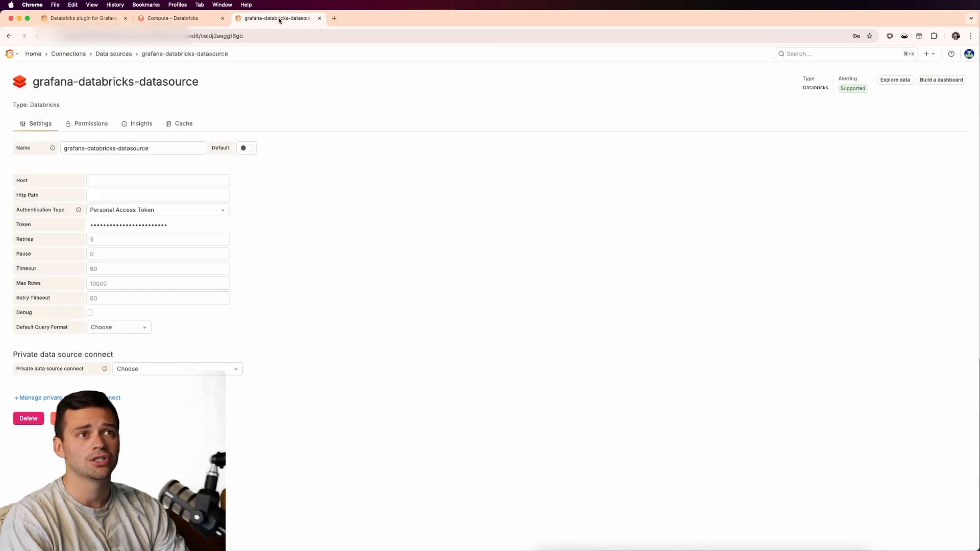
# Copy the Serverless Starter Warehouse server hostname into the data source's Host field.
pyautogui.click(178, 19)
pyautogui.moveTo(183, 164)
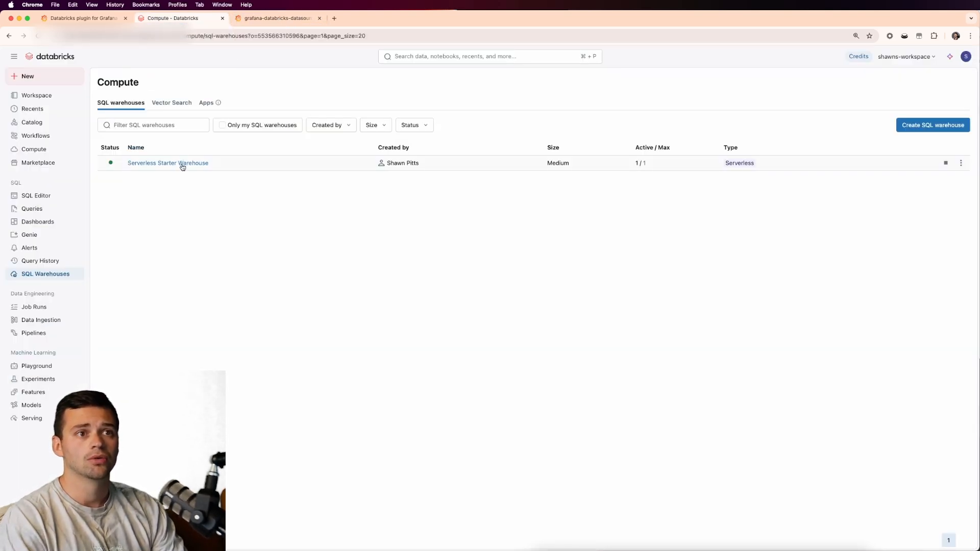
pyautogui.click(168, 163)
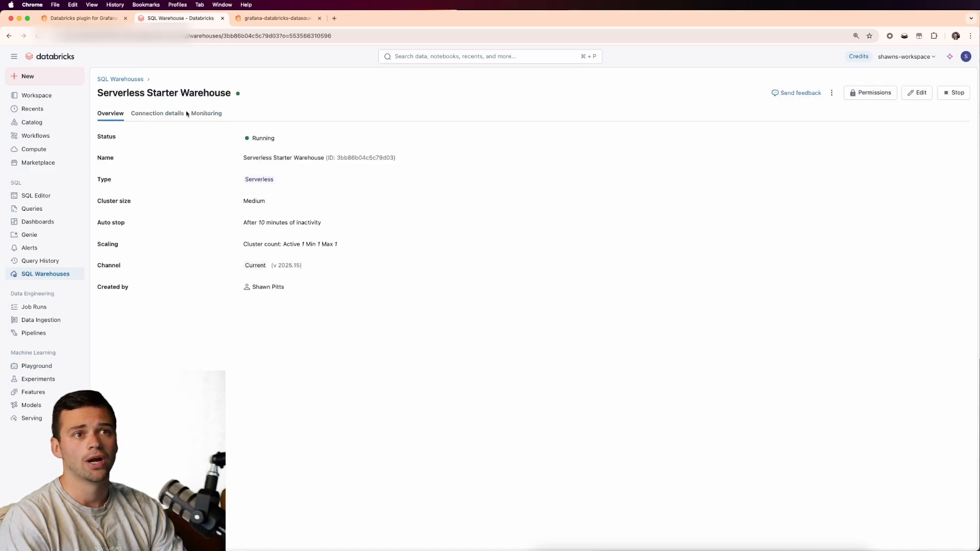
pyautogui.click(158, 113)
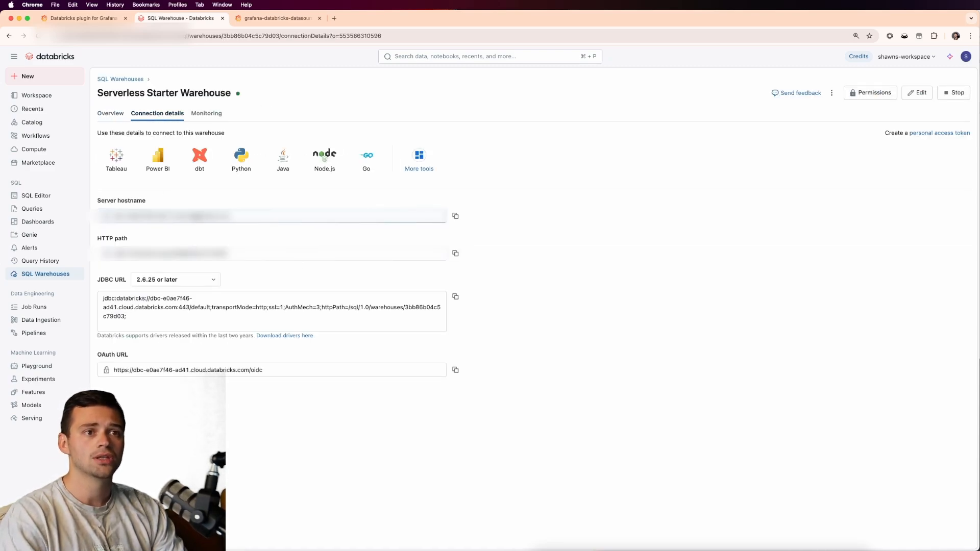
pyautogui.tripleClick(176, 216)
pyautogui.press('super+c')
pyautogui.click(276, 18)
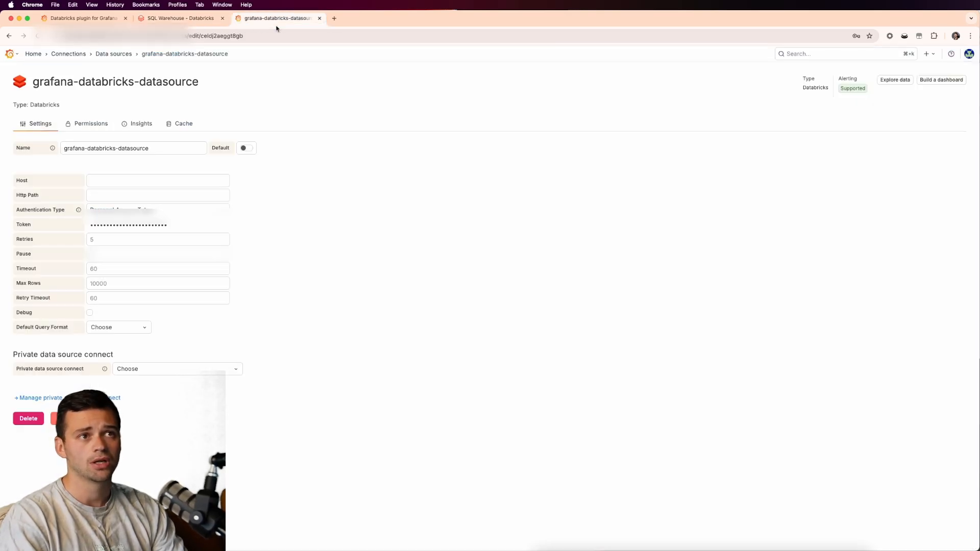
pyautogui.click(158, 180)
pyautogui.press('super+v')
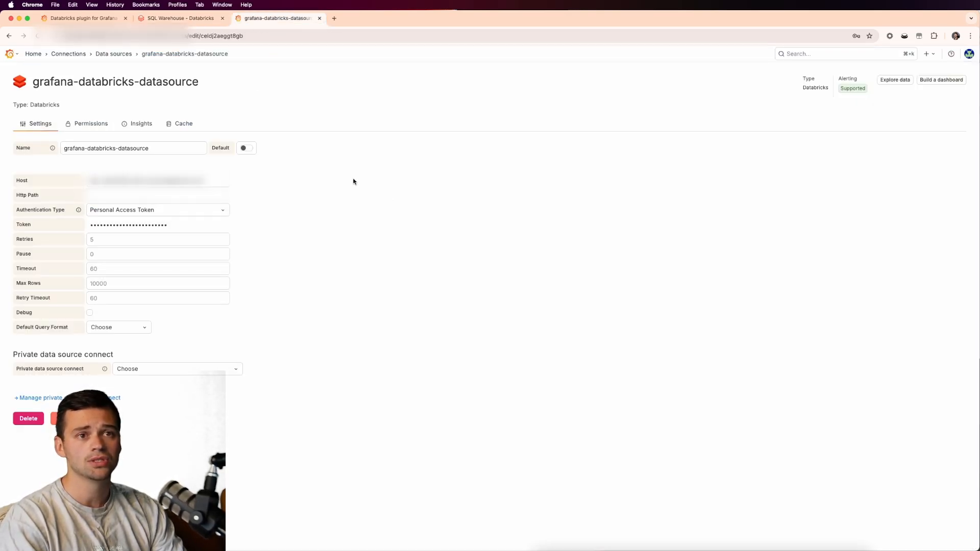
# Copy the warehouse's HTTP path into the data source's HTTP Path field.
pyautogui.click(181, 17)
pyautogui.tripleClick(196, 253)
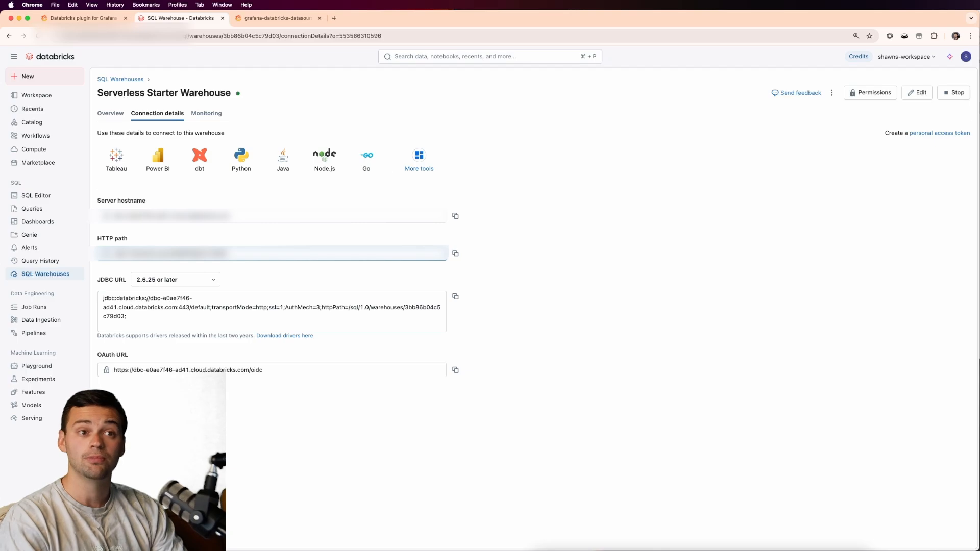
pyautogui.press('super+c')
pyautogui.click(276, 18)
pyautogui.click(157, 195)
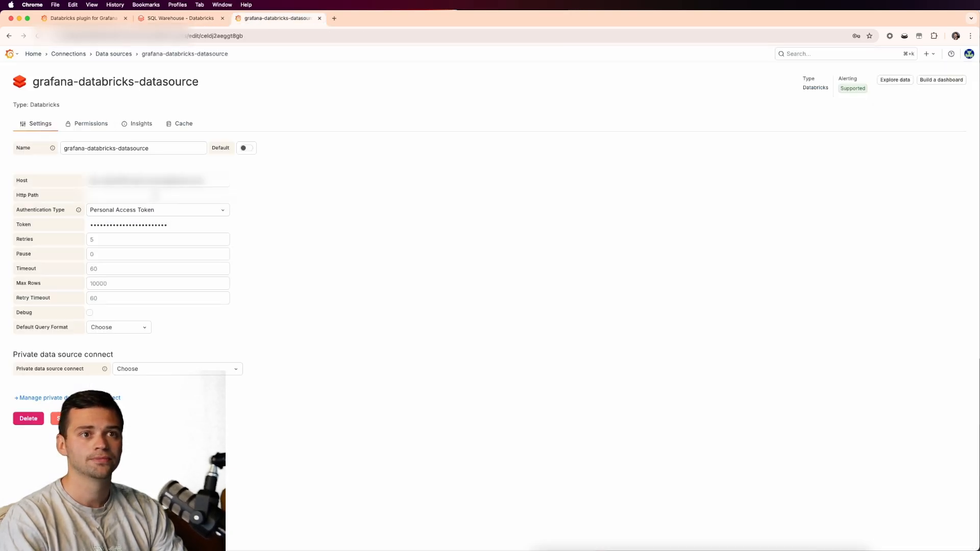
pyautogui.press('super+v')
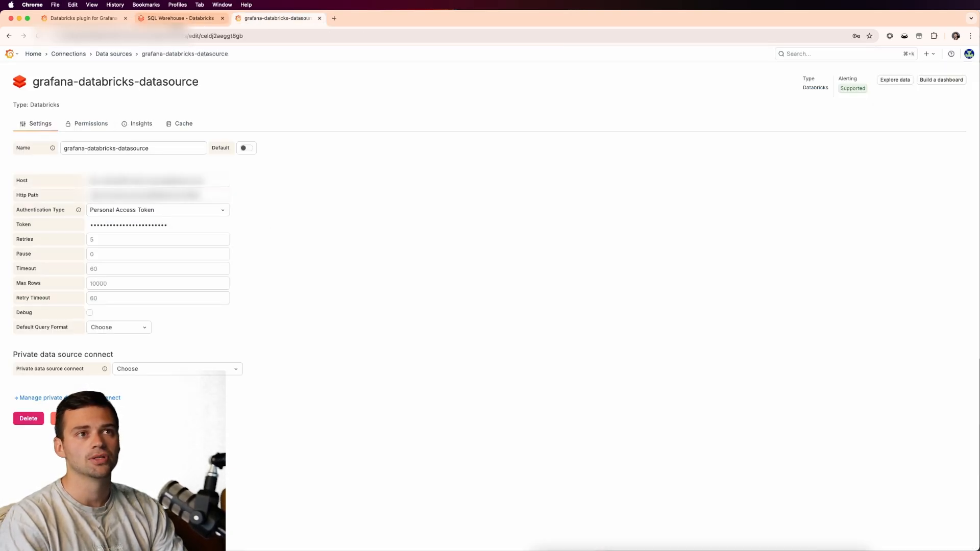
pyautogui.click(181, 17)
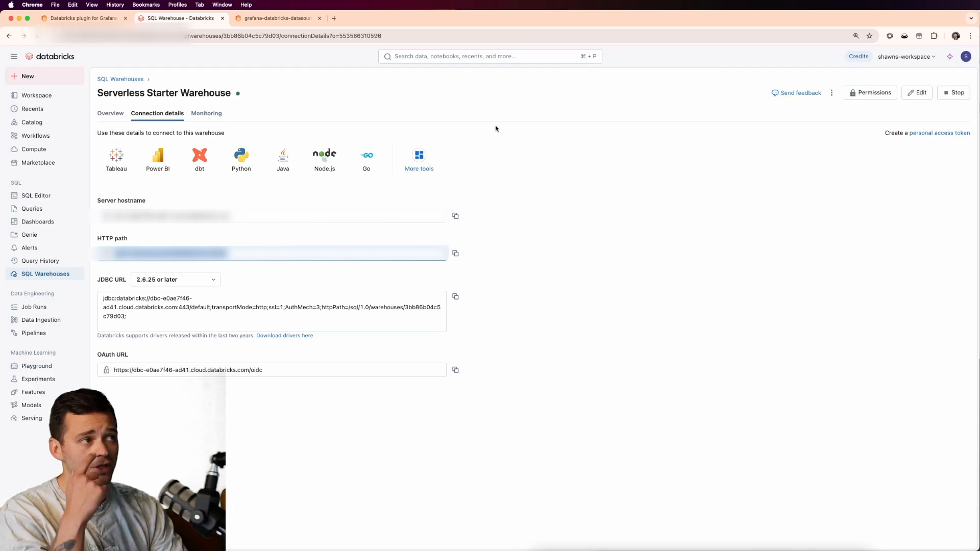
pyautogui.click(575, 146)
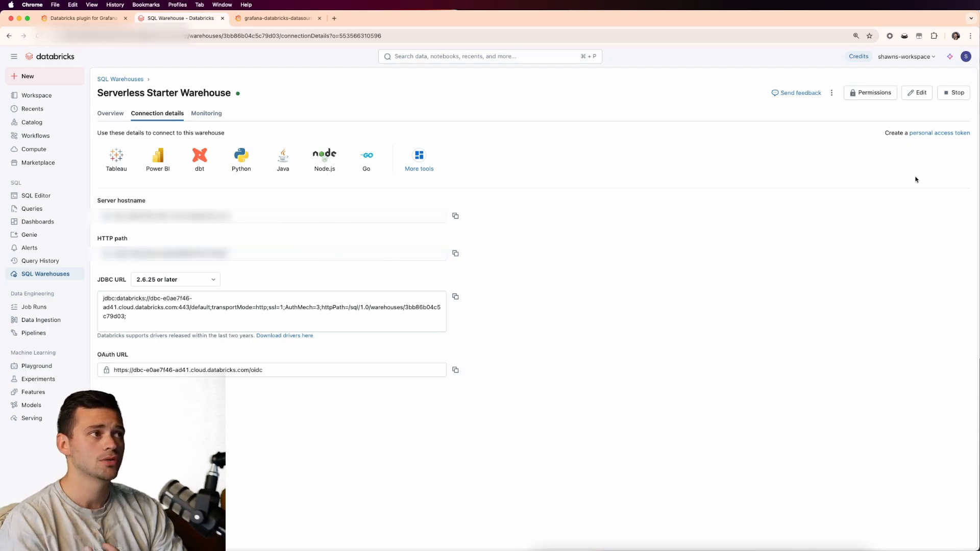
# Generate a personal access token commented for-visualization with a 30-day lifetime and copy it.
pyautogui.rightClick(950, 136)
pyautogui.click(961, 138)
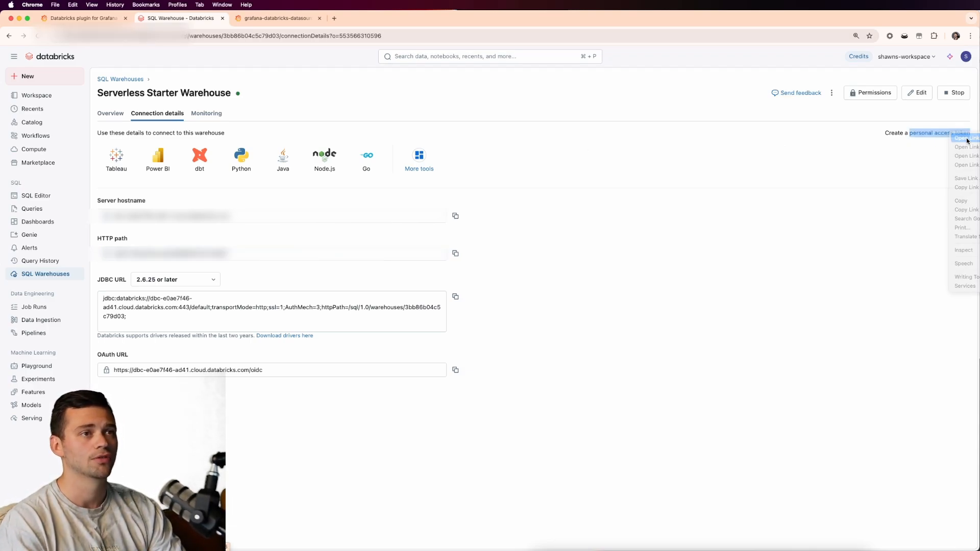
pyautogui.click(278, 19)
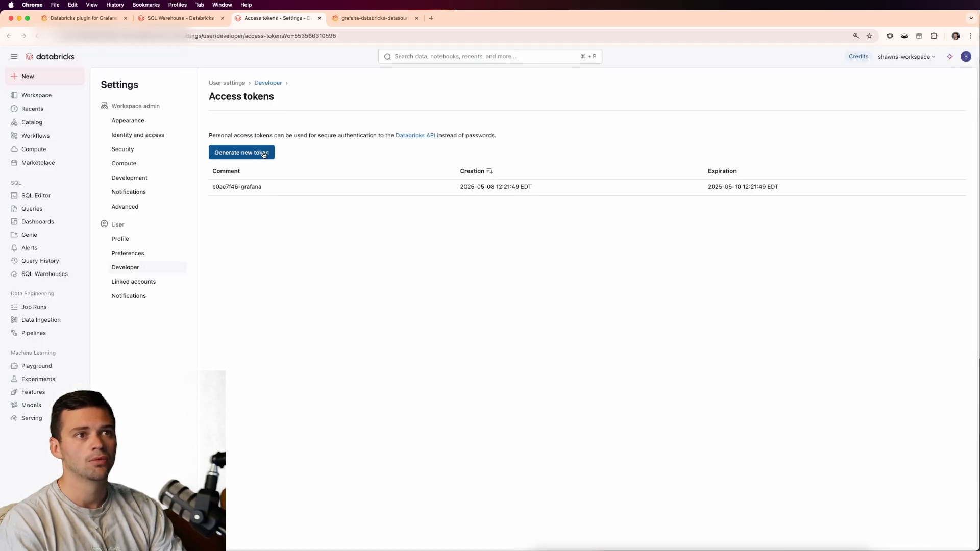
pyautogui.click(261, 152)
pyautogui.write('for')
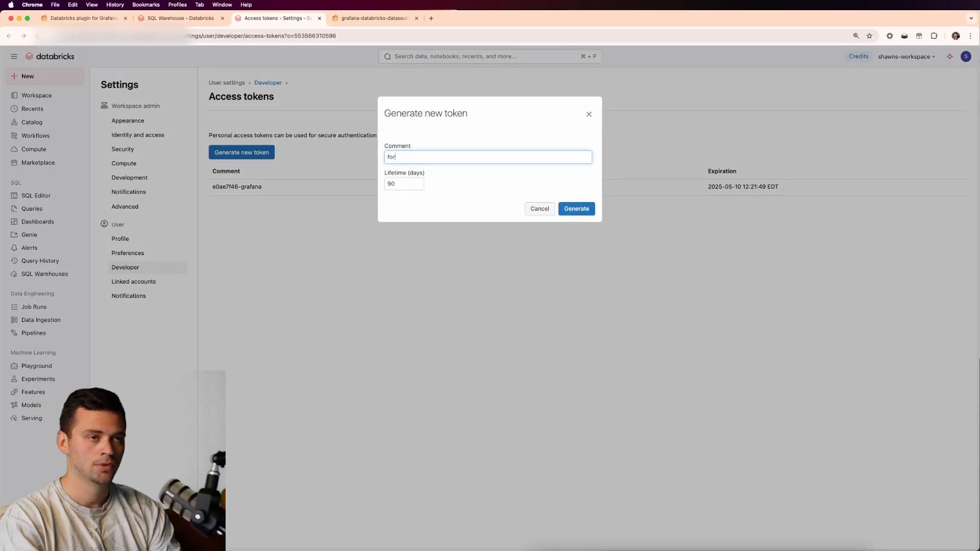
pyautogui.write('-vization')
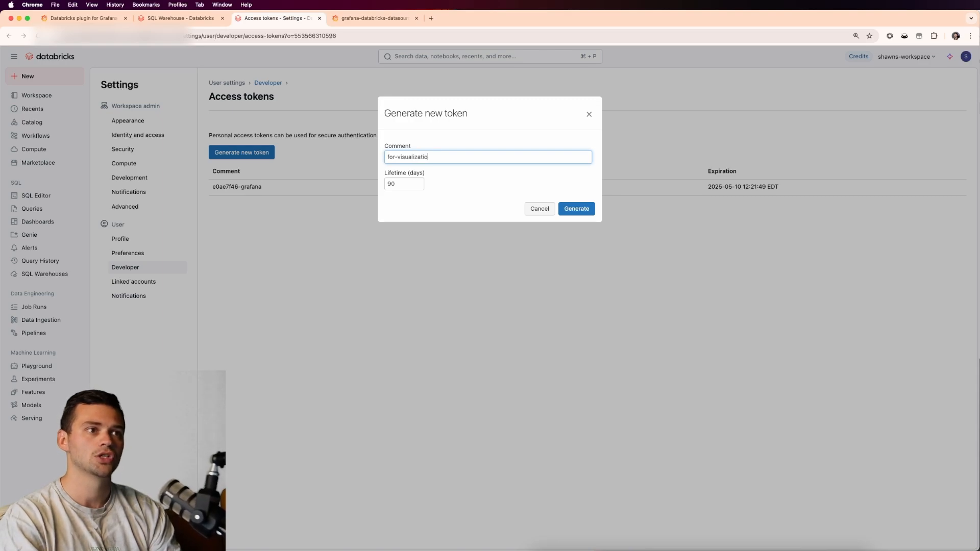
pyautogui.doubleClick(391, 183)
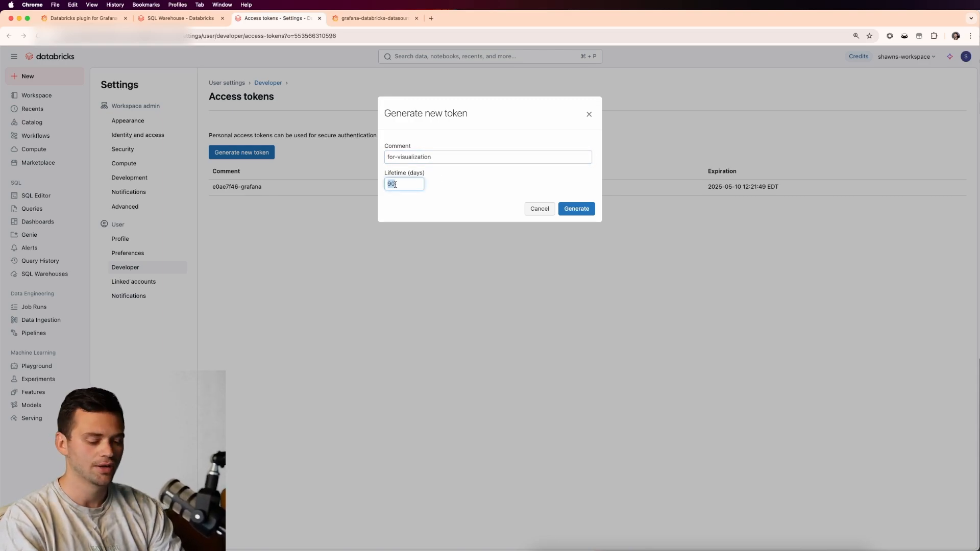
pyautogui.press('BackSpace')
pyautogui.write('30')
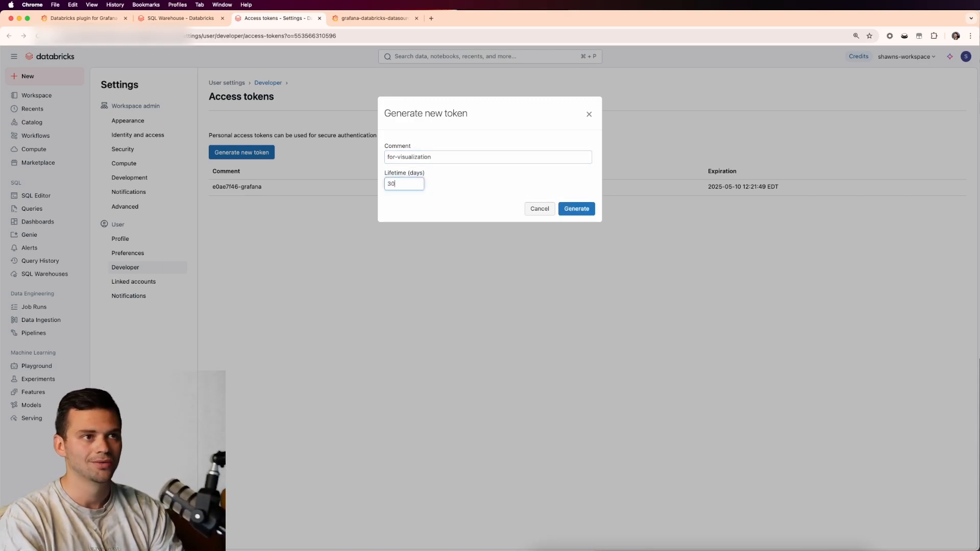
pyautogui.click(585, 213)
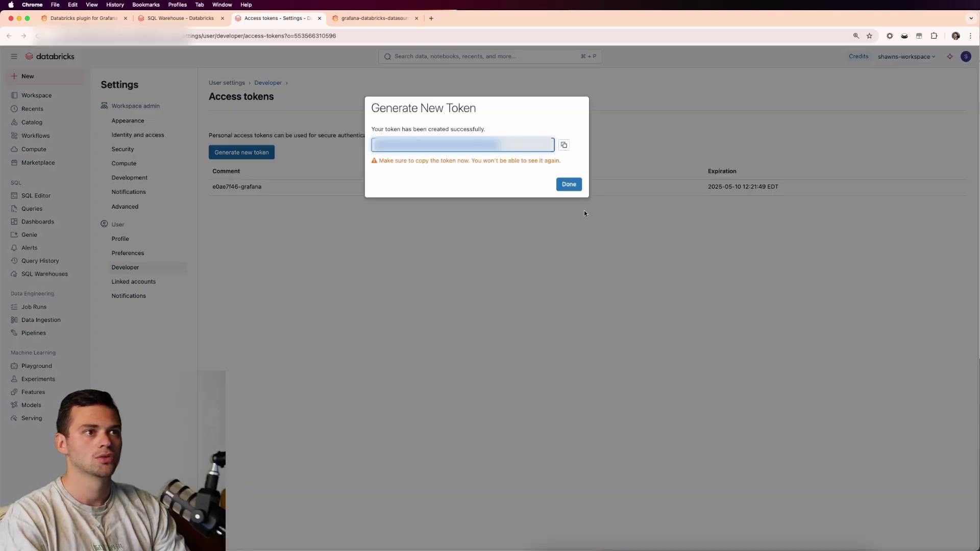
pyautogui.click(565, 146)
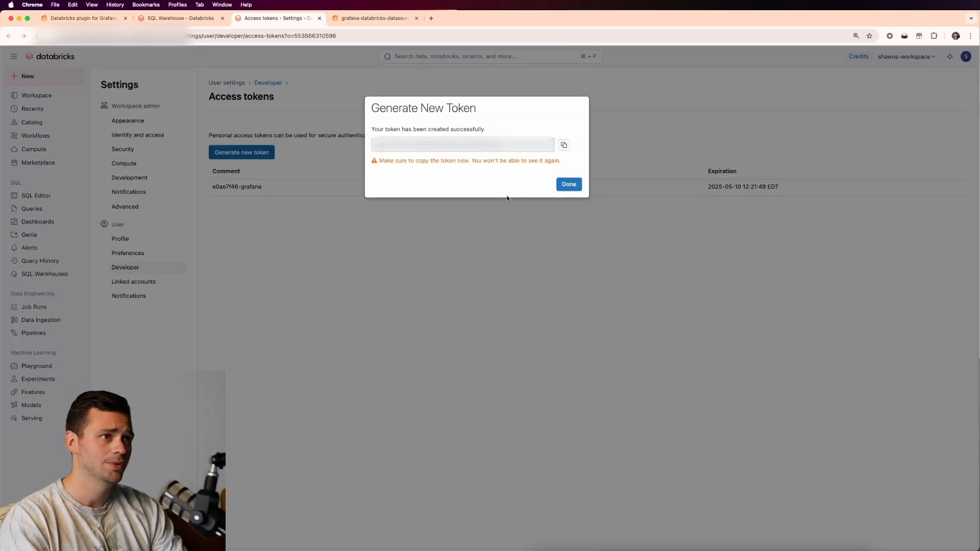
# Paste the new token, keep Personal Access Token authentication, and run Save & test successfully.
pyautogui.click(374, 19)
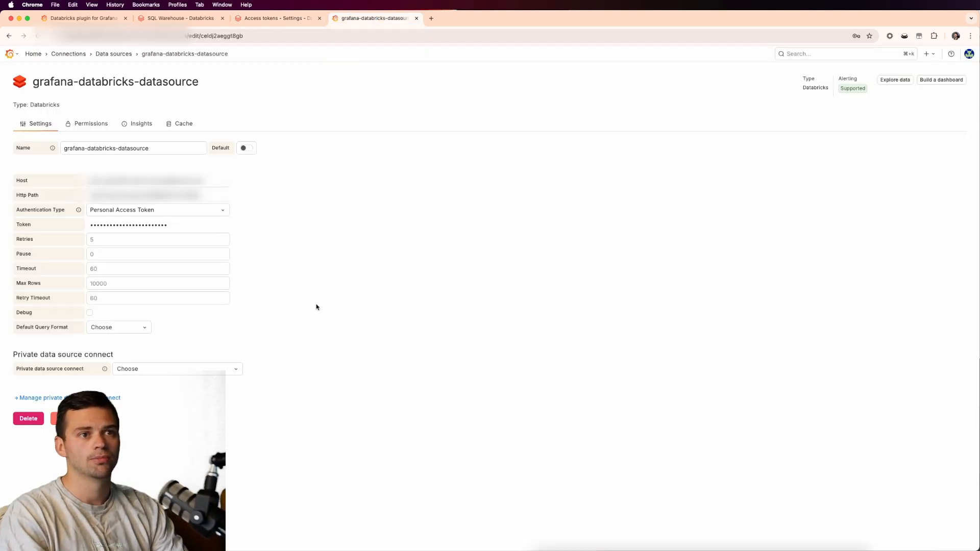
pyautogui.click(129, 225)
pyautogui.press('super+v')
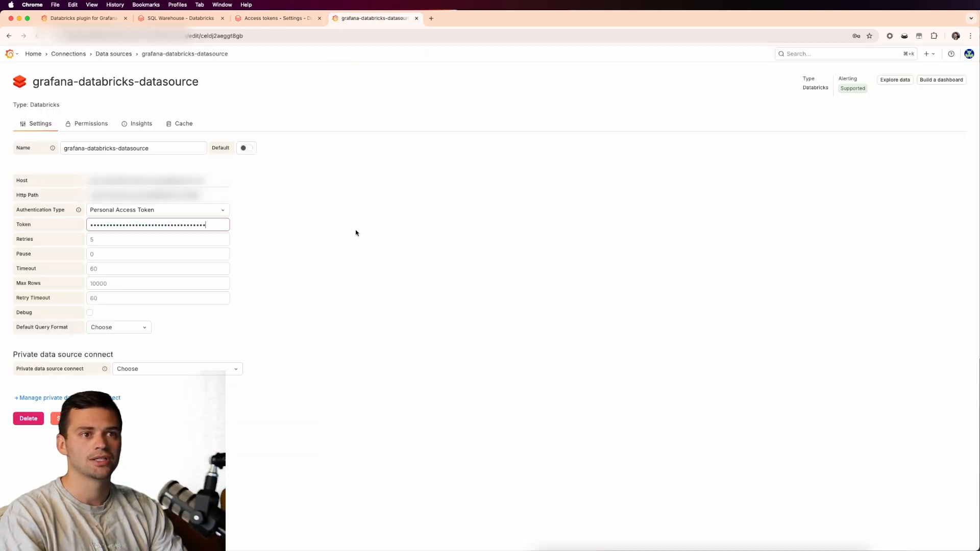
pyautogui.click(218, 212)
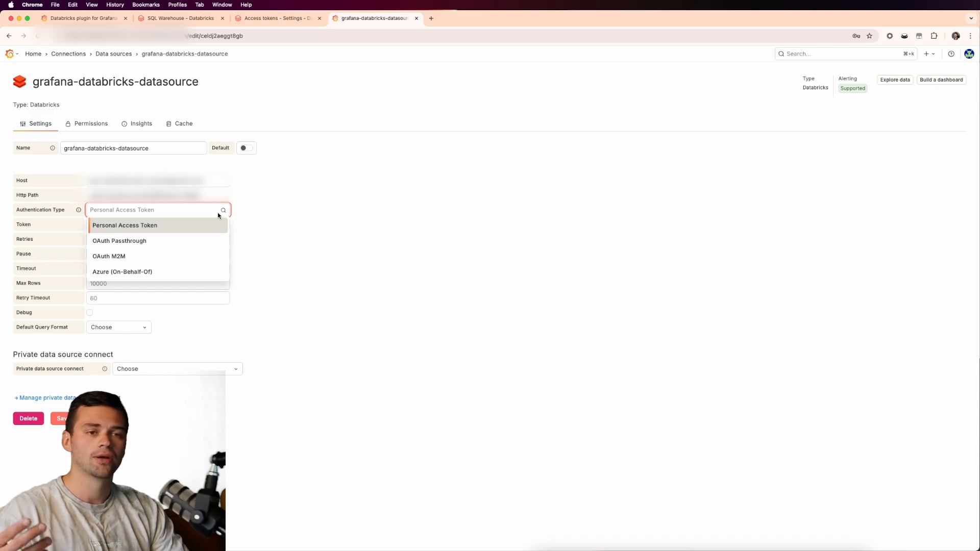
pyautogui.click(290, 236)
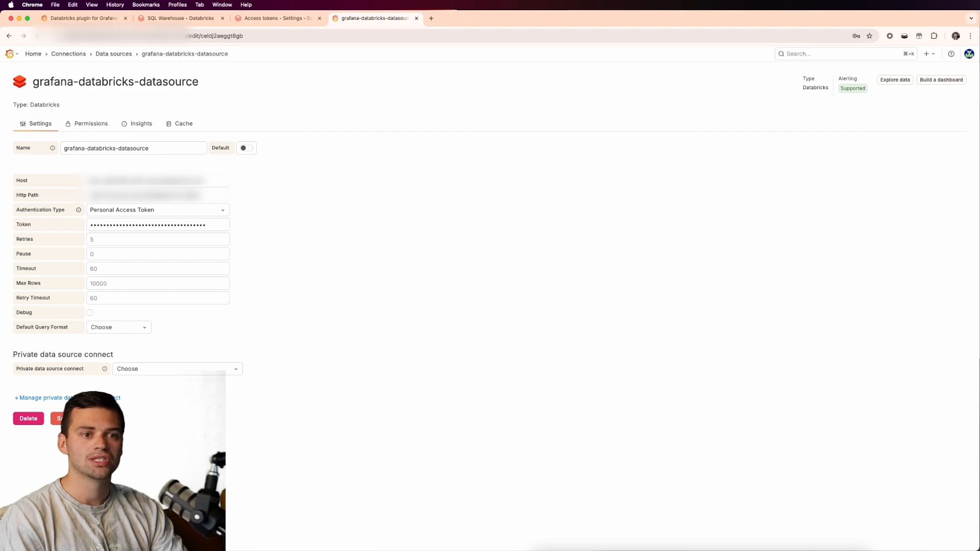
pyautogui.click(63, 418)
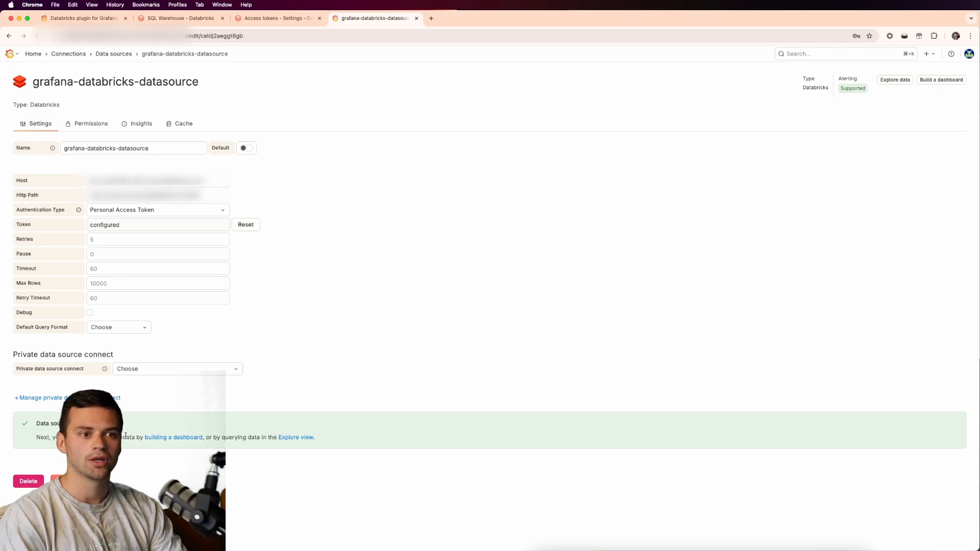
# Go to Explore from the success banner and check the schema list (default, information_schema, mlb).
pyautogui.click(299, 438)
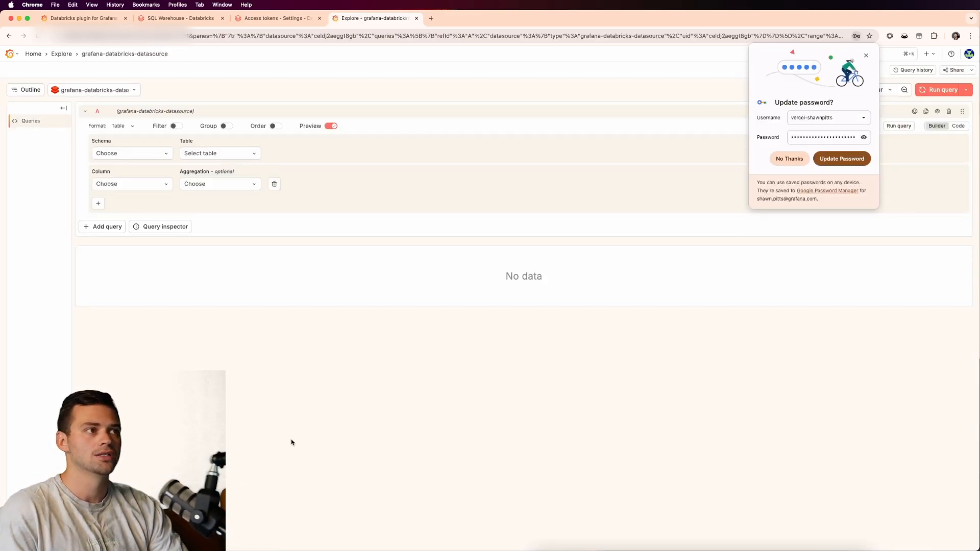
pyautogui.click(788, 158)
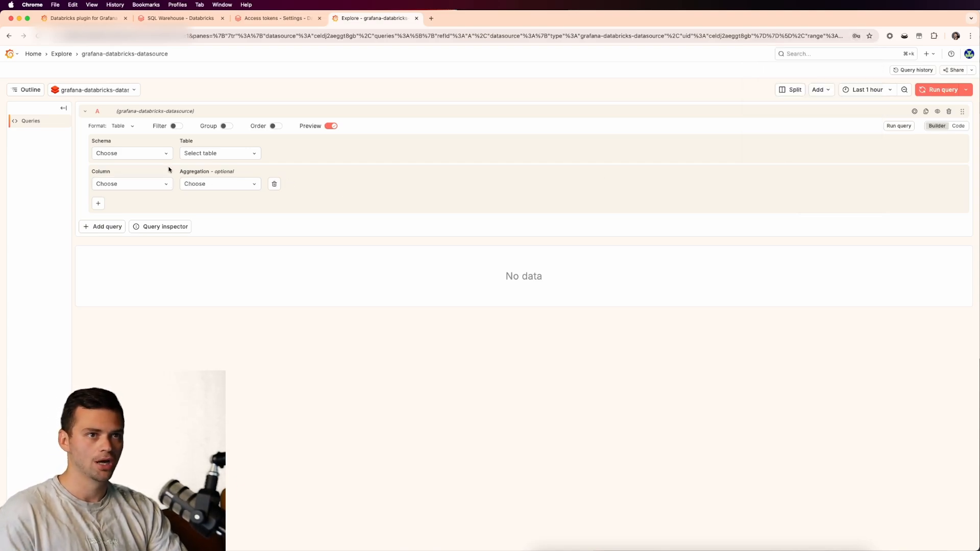
pyautogui.click(162, 154)
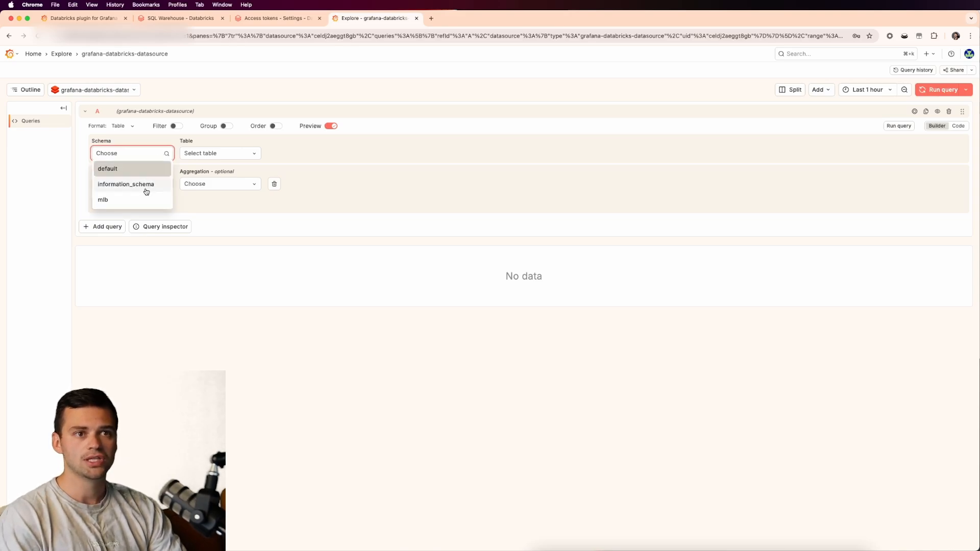
pyautogui.click(362, 155)
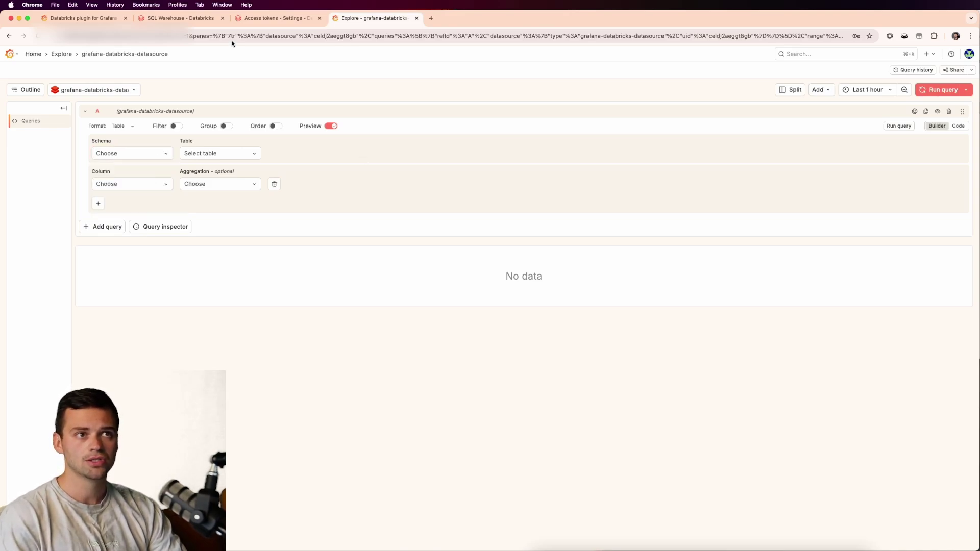
pyautogui.click(175, 18)
pyautogui.click(30, 124)
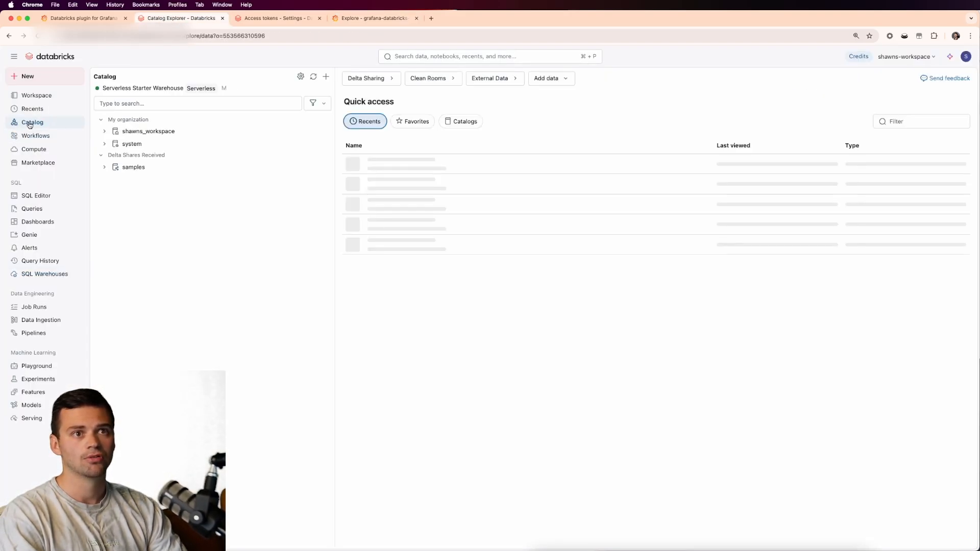
pyautogui.click(105, 131)
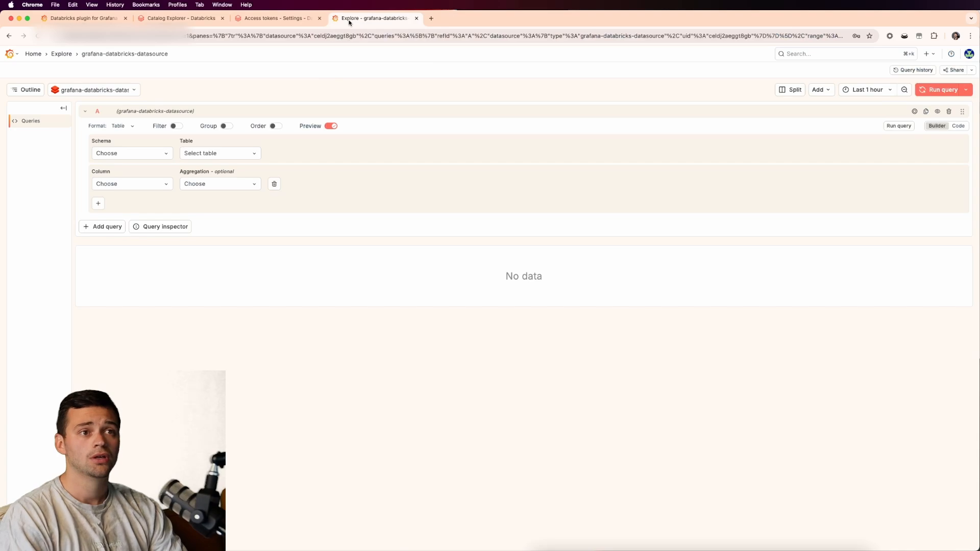
# Query full_name from mlb.expected_stats in the builder and view it as raw SQL.
pyautogui.click(130, 153)
pyautogui.click(107, 199)
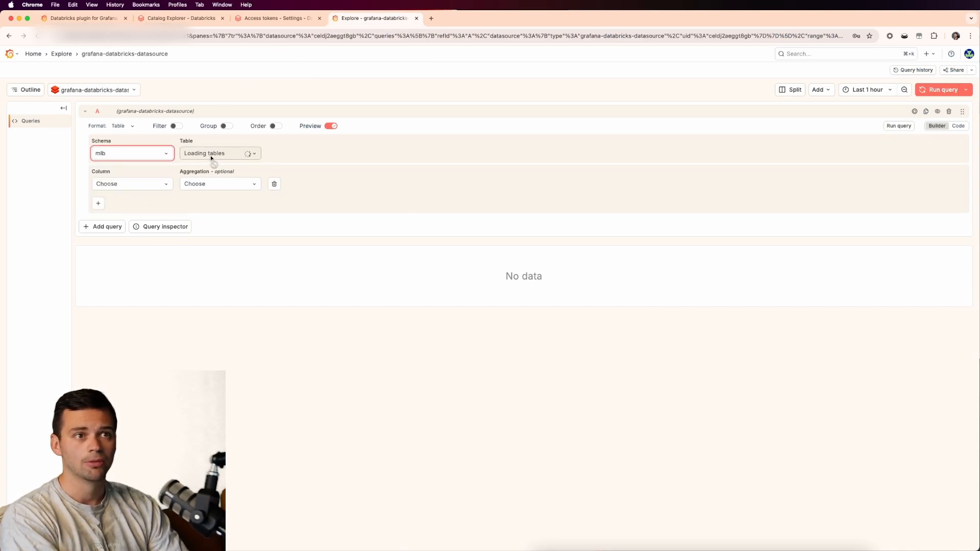
pyautogui.click(212, 154)
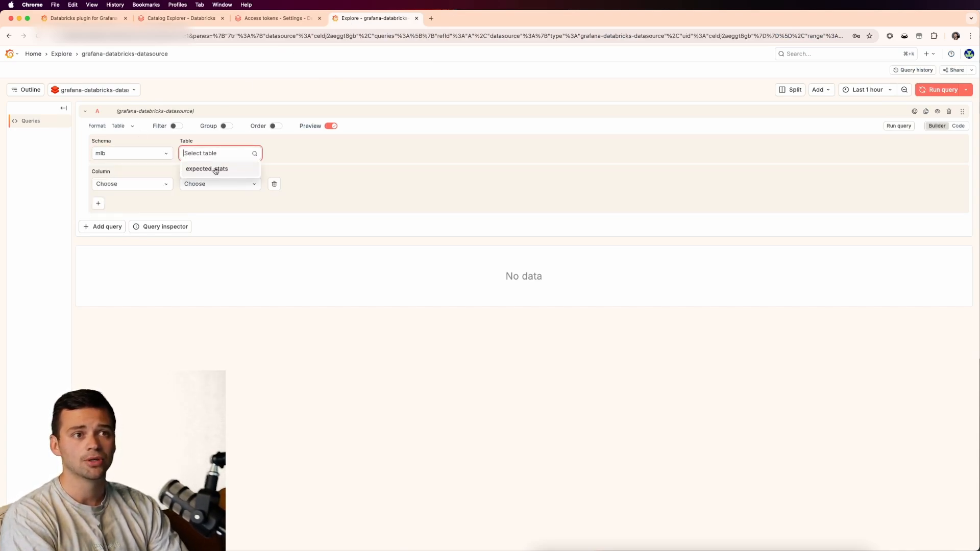
pyautogui.click(215, 170)
pyautogui.click(139, 186)
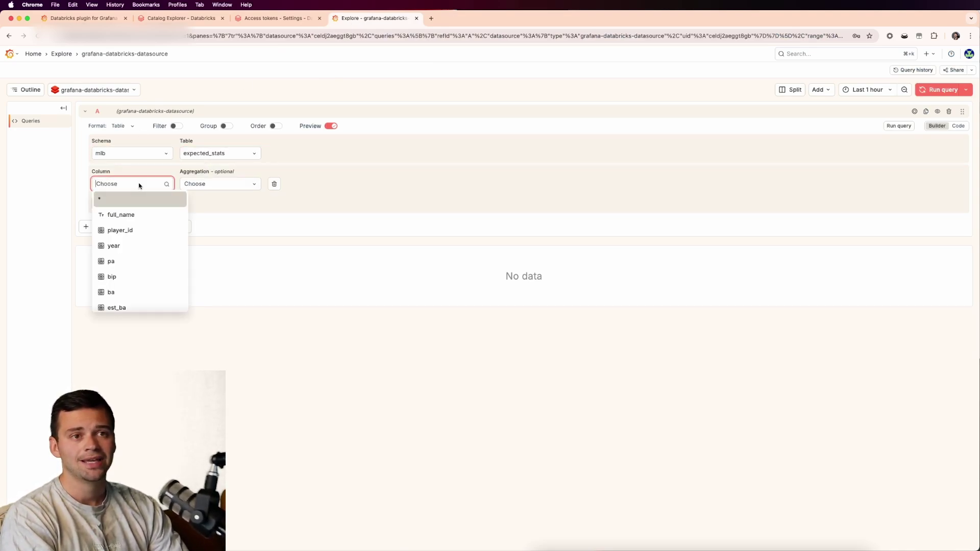
pyautogui.click(123, 215)
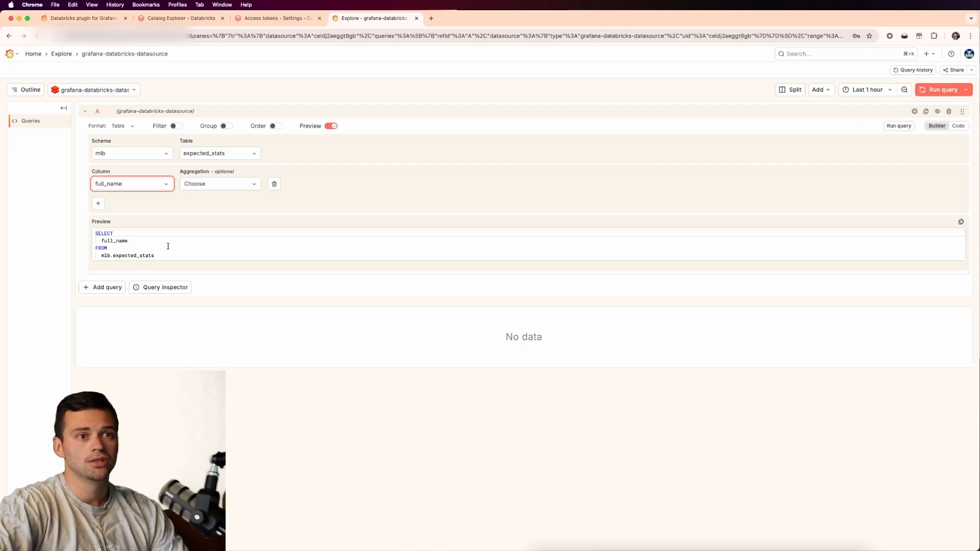
pyautogui.scroll(-2, 166, 245)
pyautogui.scroll(2, 168, 246)
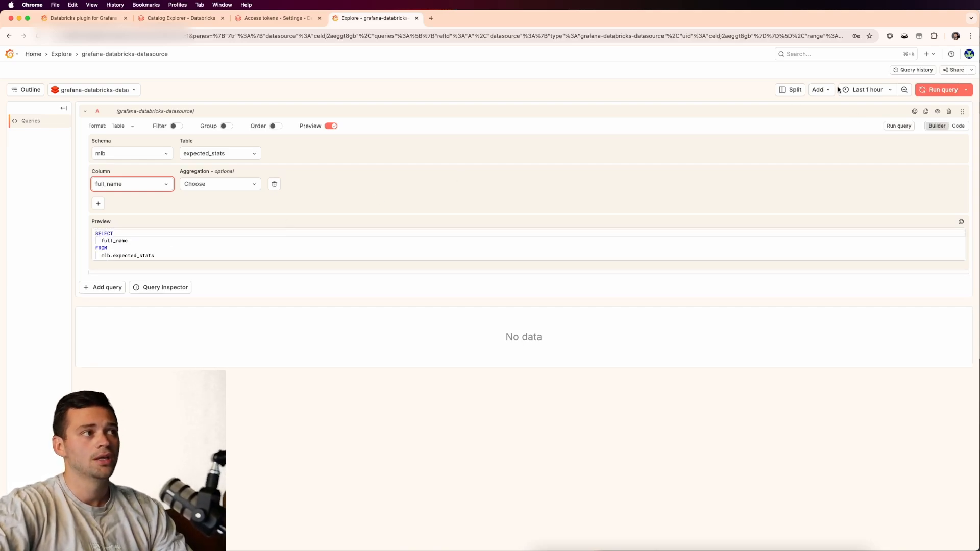
pyautogui.click(959, 126)
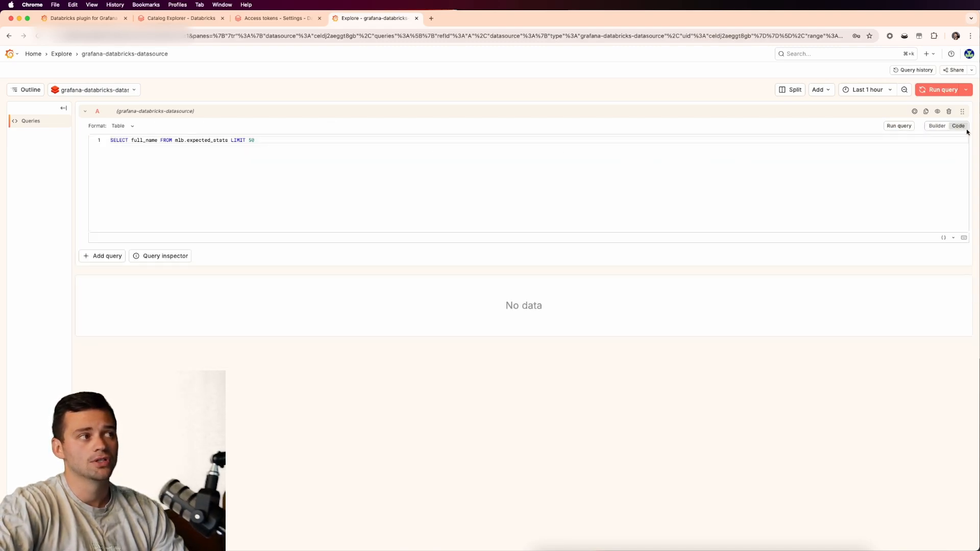
# Return to the visual builder, confirming the warning, so the full_name query runs.
pyautogui.click(938, 125)
pyautogui.click(520, 184)
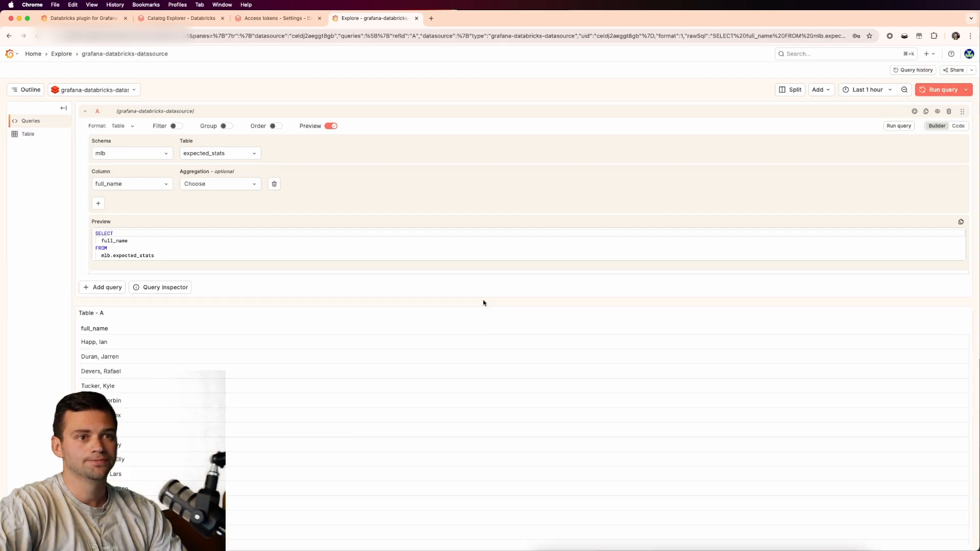
pyautogui.scroll(-5, 175, 367)
pyautogui.scroll(-5, 175, 367)
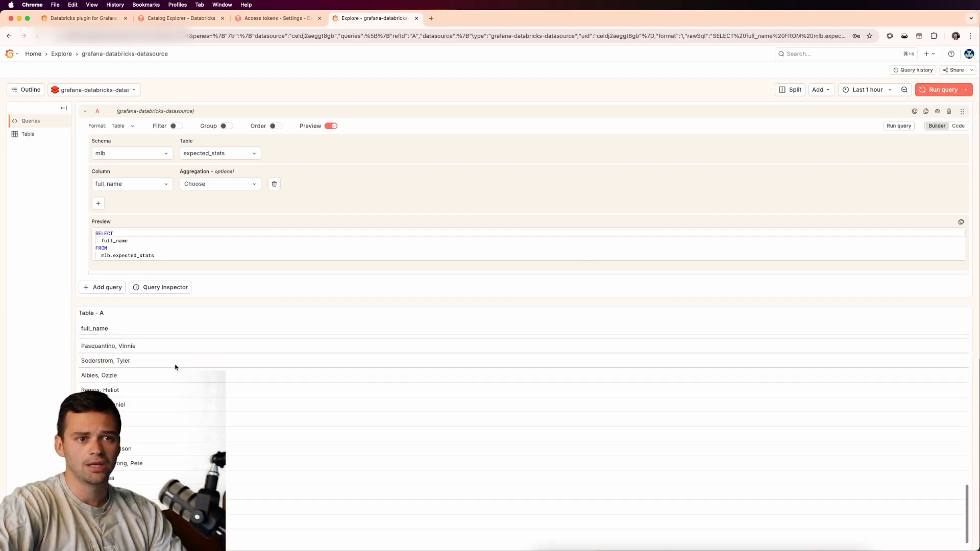
pyautogui.scroll(10, 175, 369)
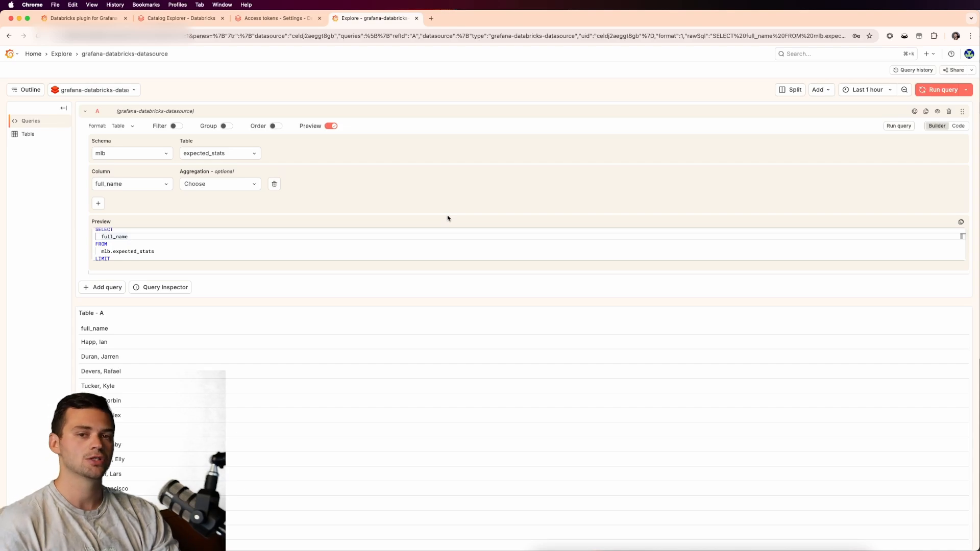
# Add the player-name query to a new dashboard opened in a new tab.
pyautogui.click(819, 90)
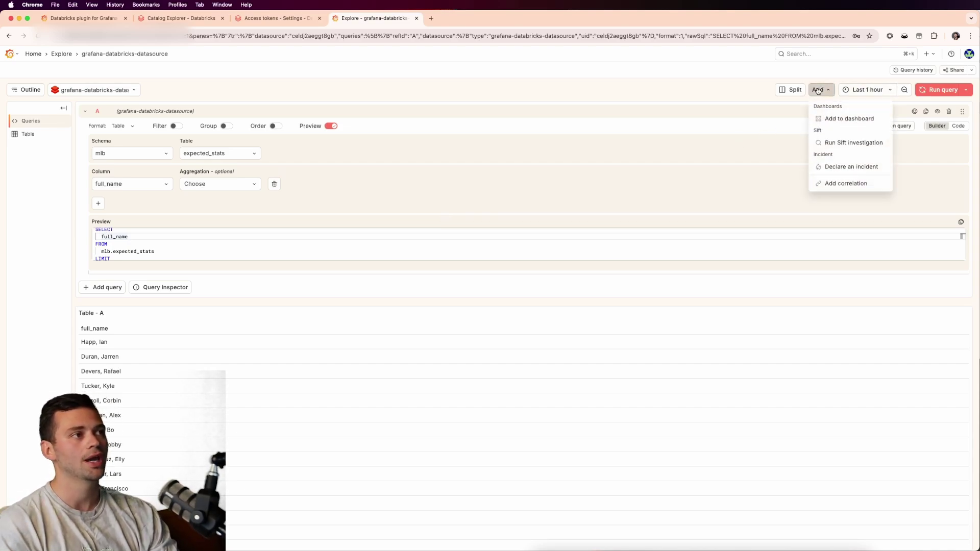
pyautogui.click(839, 121)
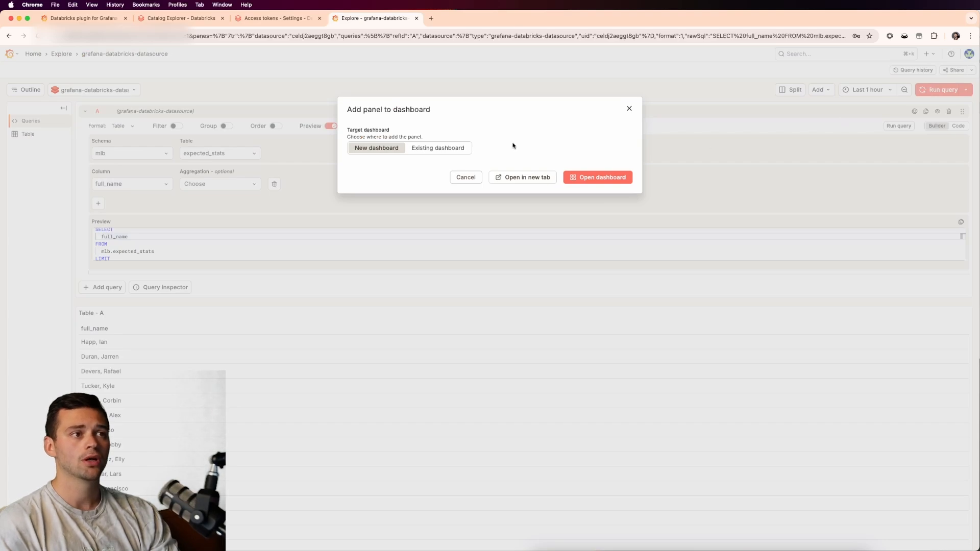
pyautogui.click(539, 180)
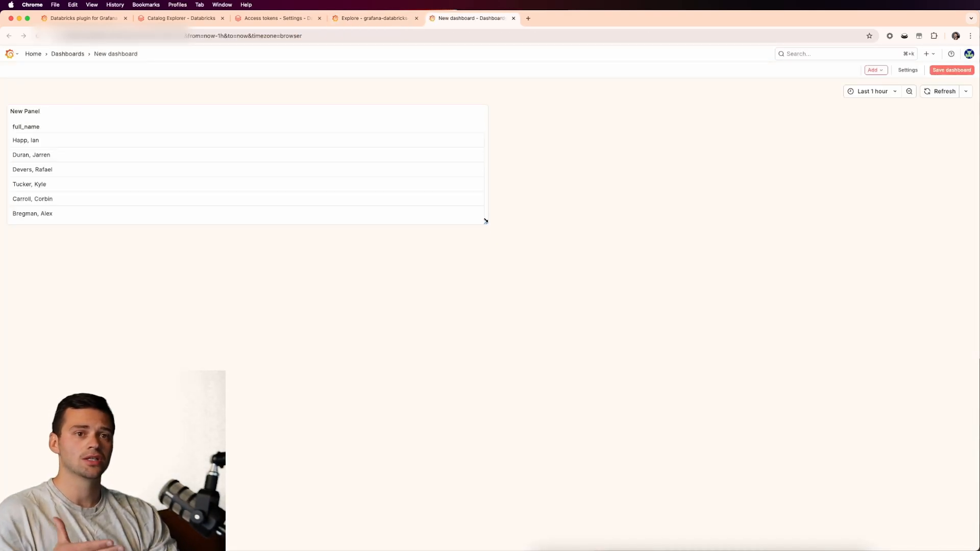
# Stretch the panel to full width and open it in the panel editor.
pyautogui.moveTo(485, 221); pyautogui.dragTo(968, 261)
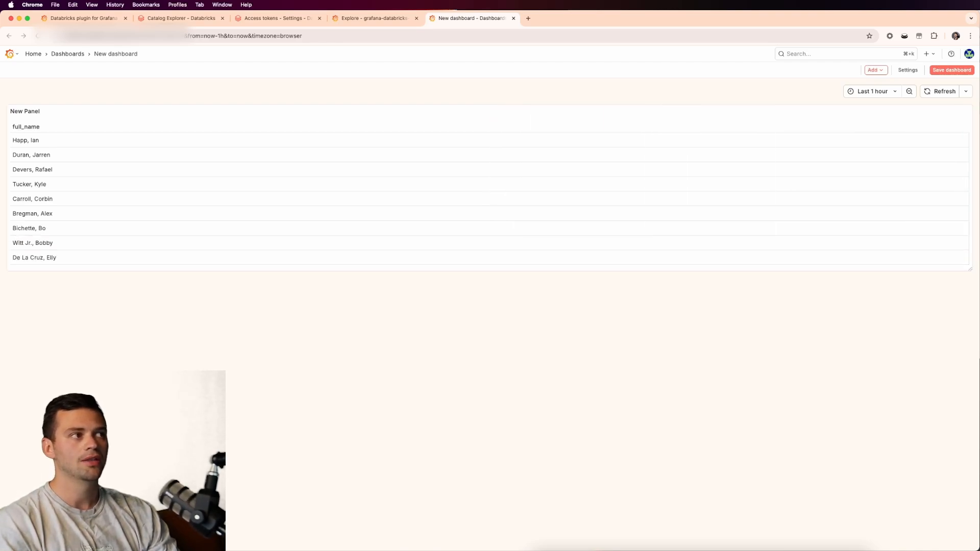
pyautogui.click(967, 111)
pyautogui.click(912, 142)
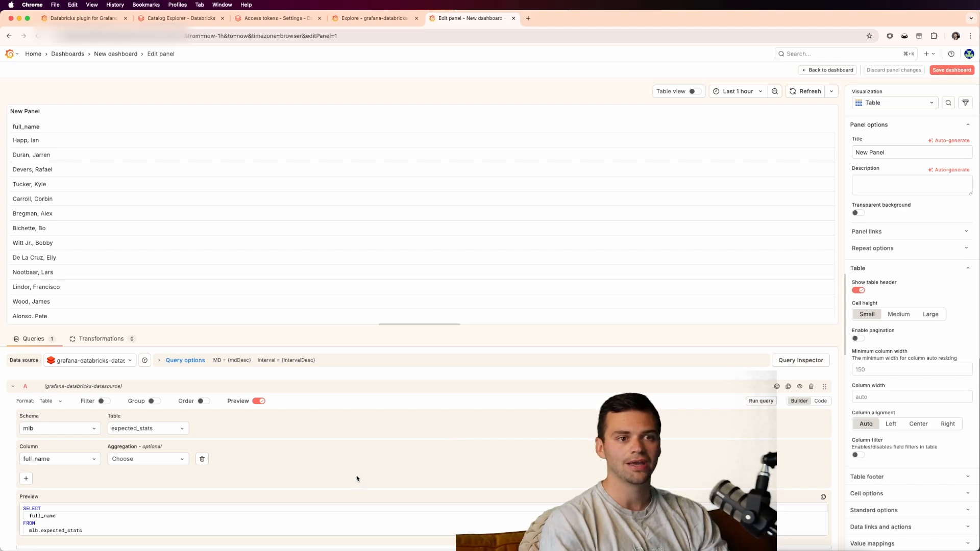
# Try selecting every column of the table and run the query to see all fields.
pyautogui.click(71, 460)
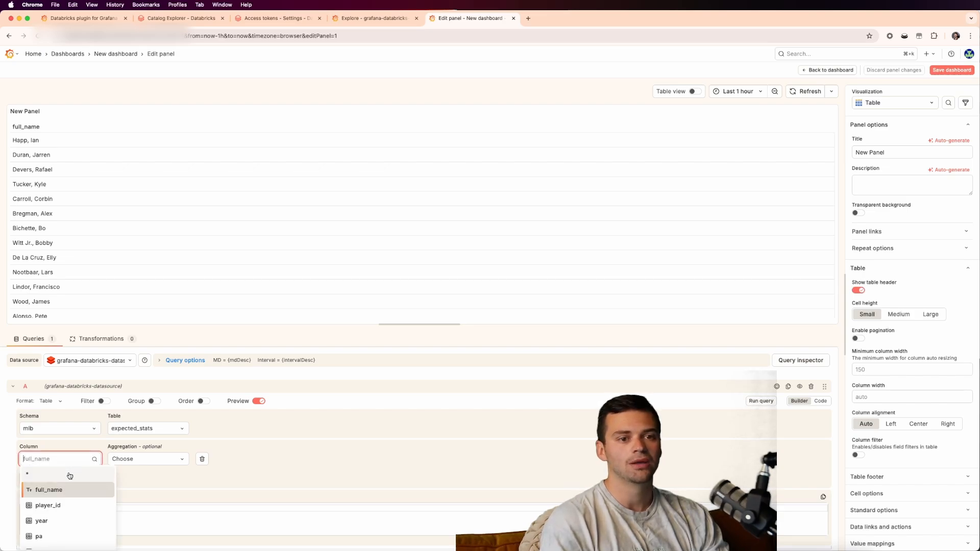
pyautogui.click(69, 476)
pyautogui.click(760, 402)
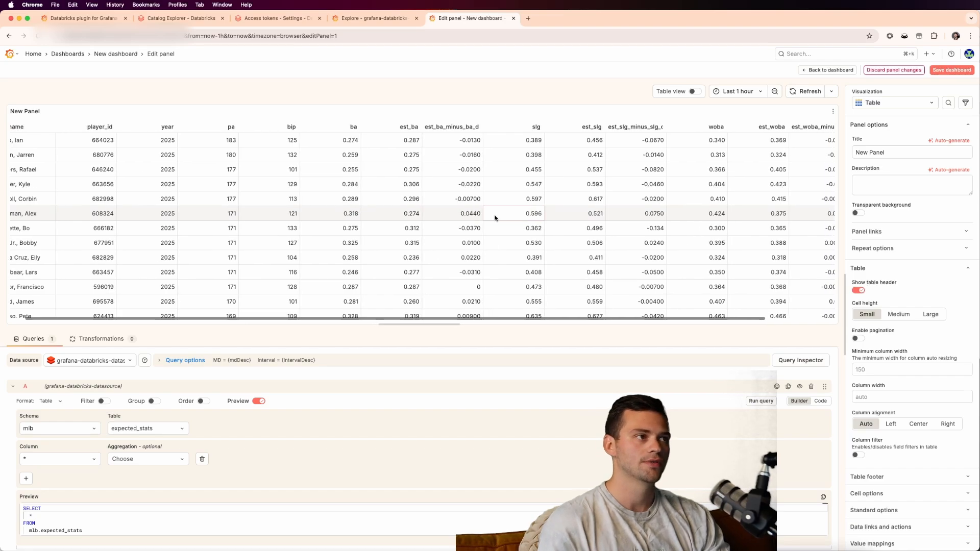
pyautogui.hscroll(3, 493, 214)
pyautogui.hscroll(-3, 494, 215)
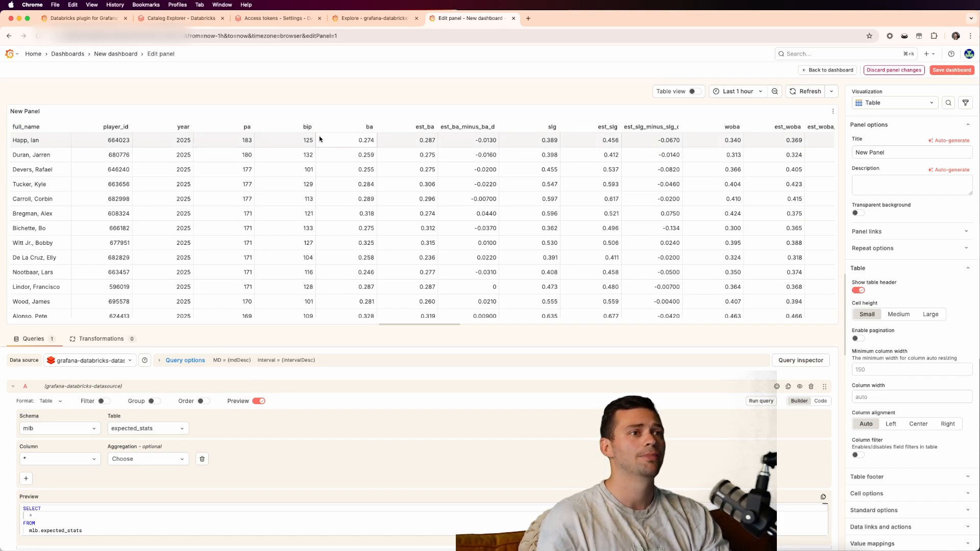
# Narrow the query to columns full_name and ba and rerun it so the table shows player batting averages.
pyautogui.click(79, 461)
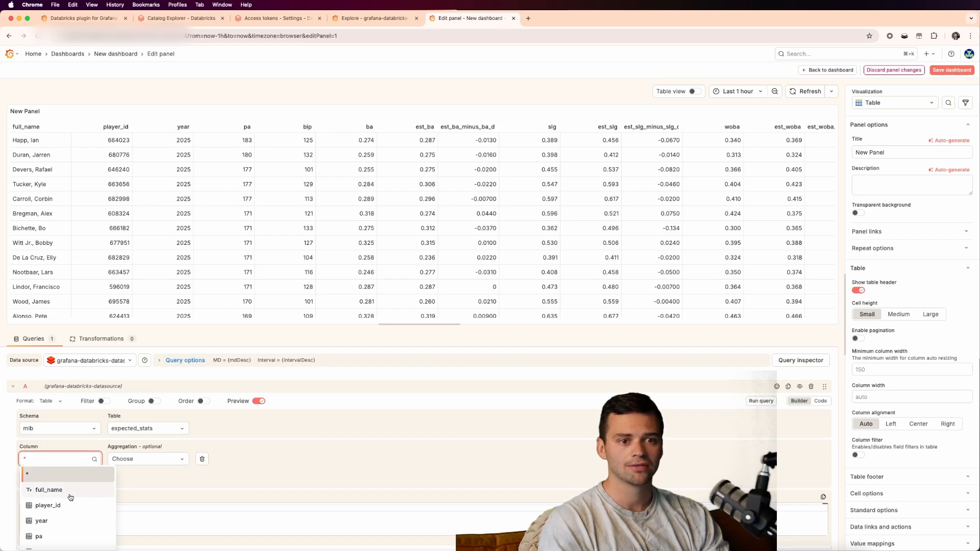
pyautogui.click(48, 490)
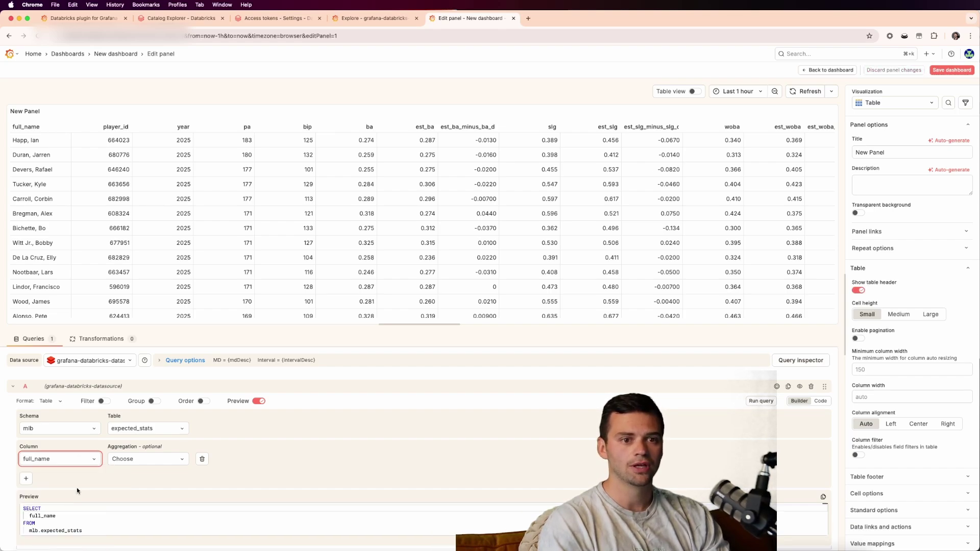
pyautogui.click(27, 480)
pyautogui.click(49, 488)
pyautogui.write('ba')
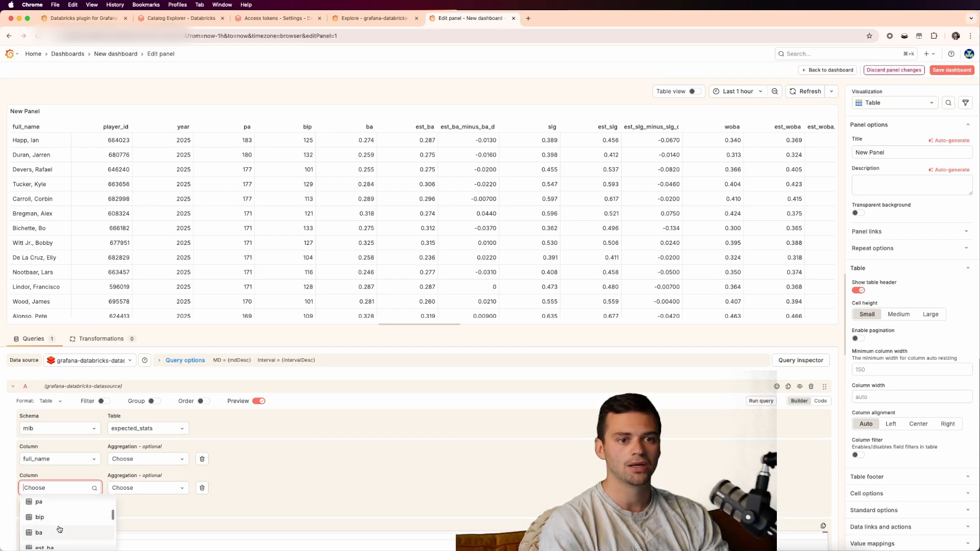
pyautogui.click(61, 529)
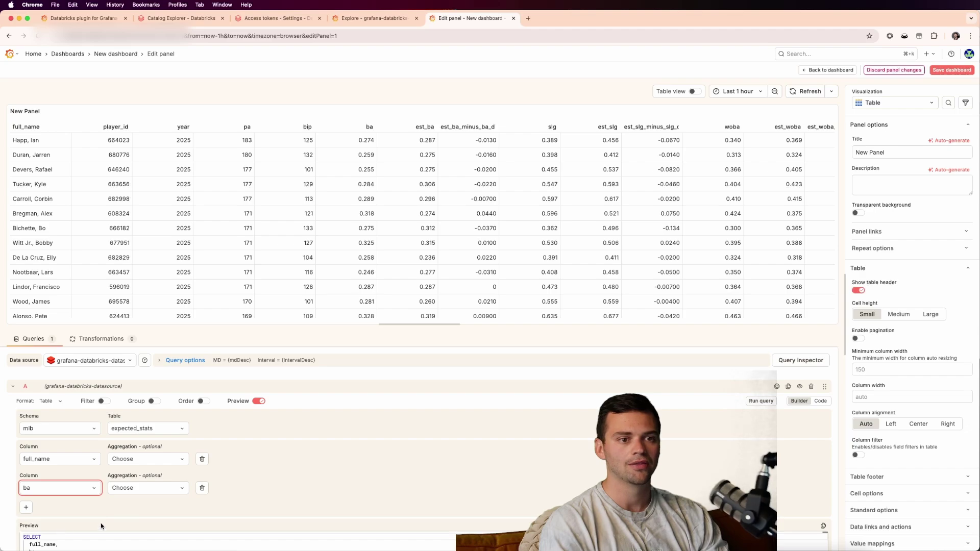
pyautogui.click(760, 401)
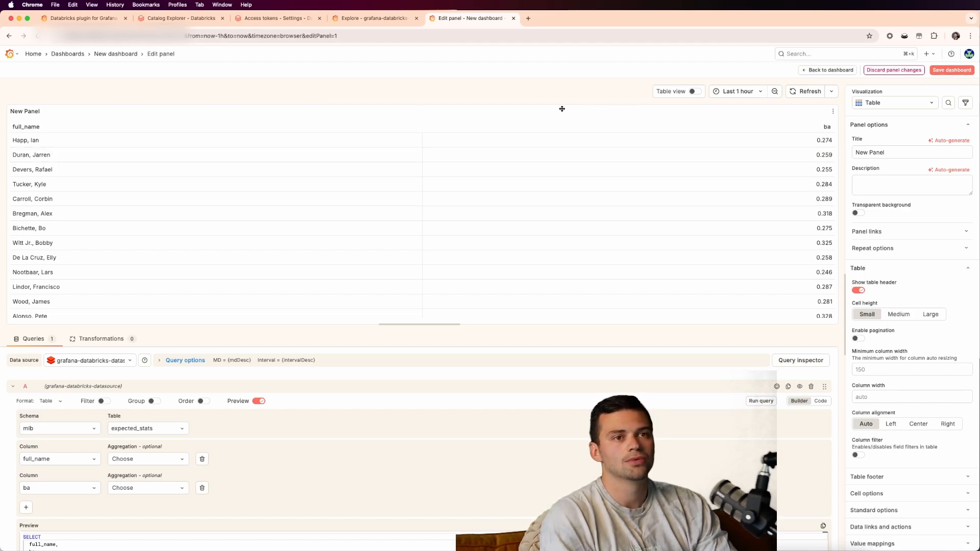
# Switch the panel to a Bar chart with Horizontal orientation and return to the dashboard.
pyautogui.click(892, 103)
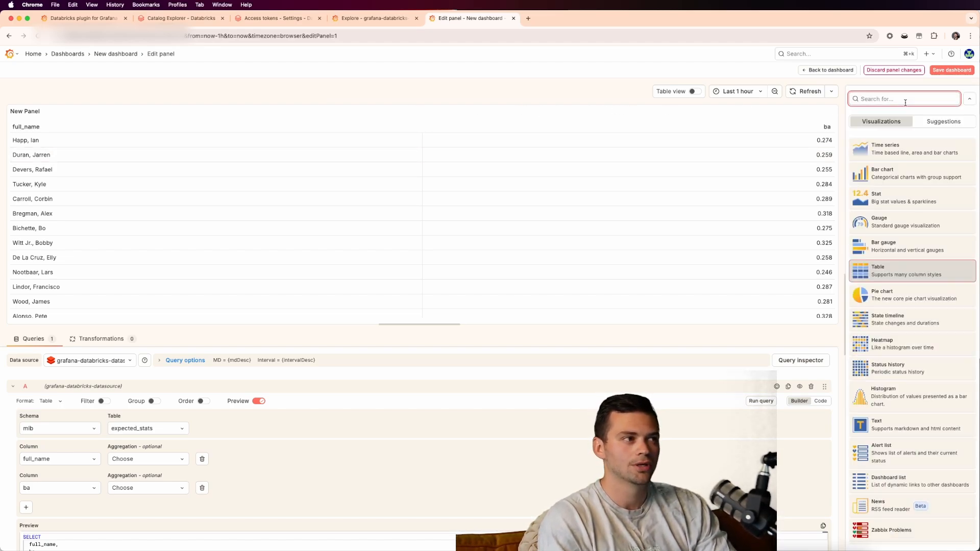
pyautogui.click(907, 173)
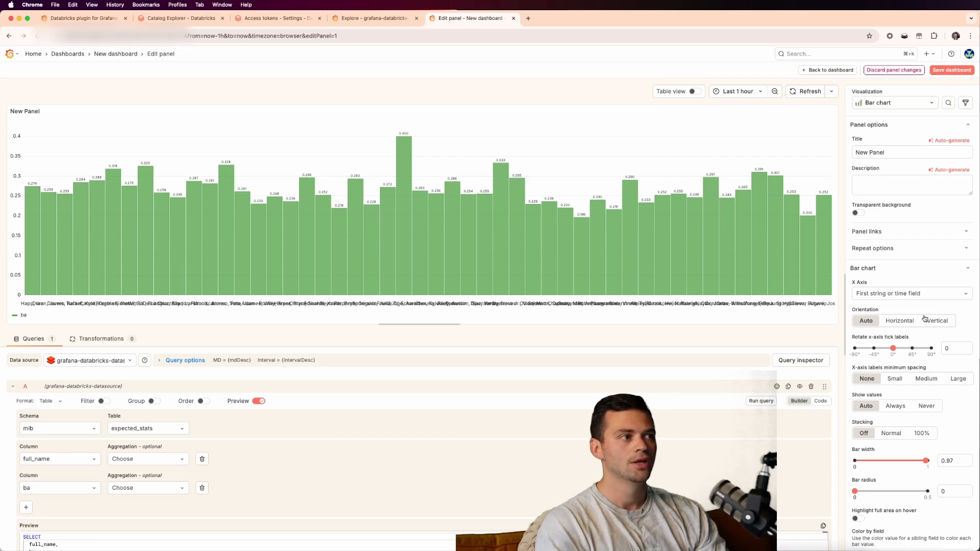
pyautogui.click(900, 322)
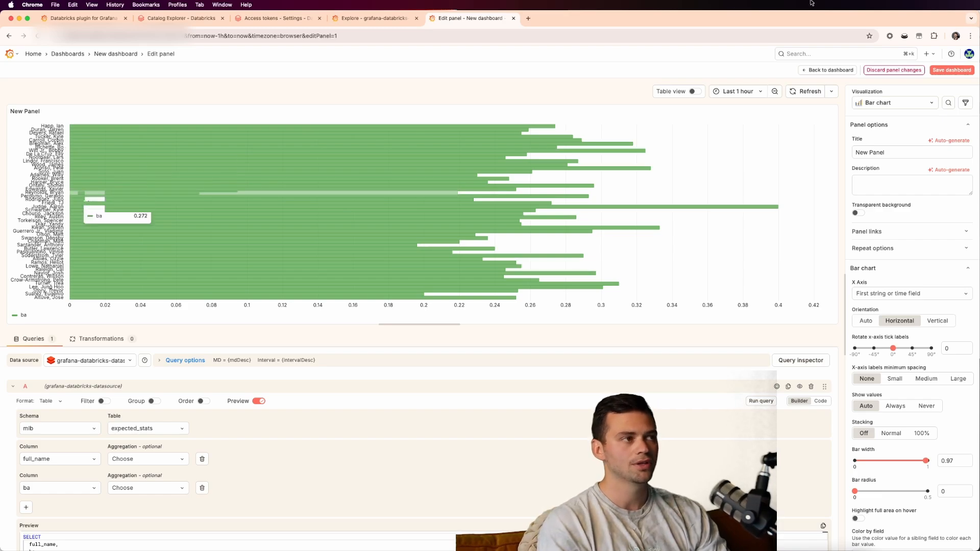
pyautogui.click(828, 71)
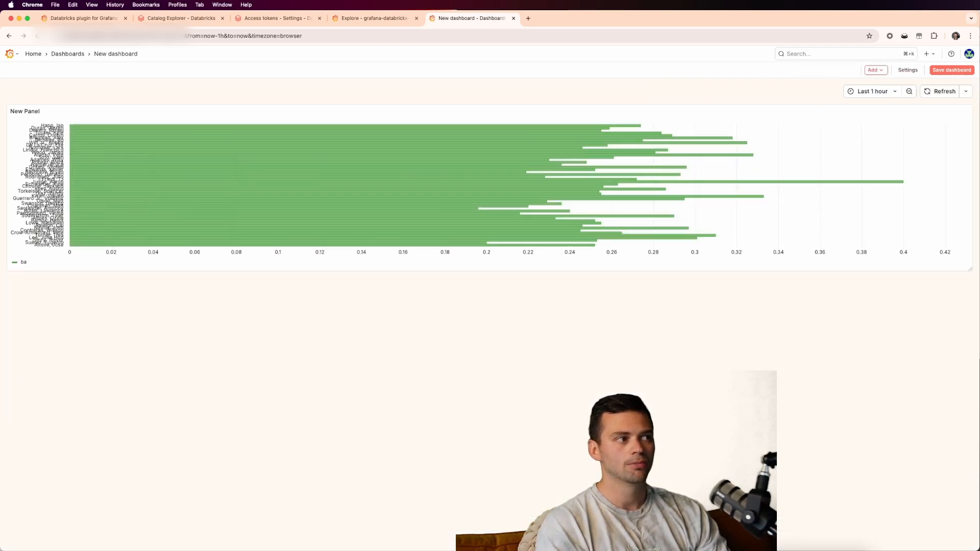
# Stretch the panel taller to show every player, set the bars' Gradient mode to Hue, and return to the dashboard.
pyautogui.moveTo(970, 269); pyautogui.dragTo(970, 456)
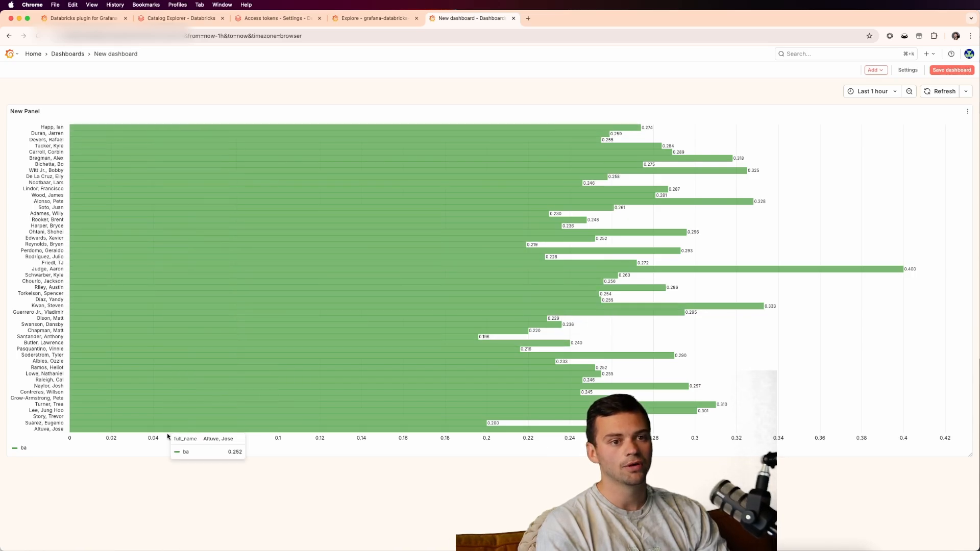
pyautogui.click(967, 112)
pyautogui.click(913, 142)
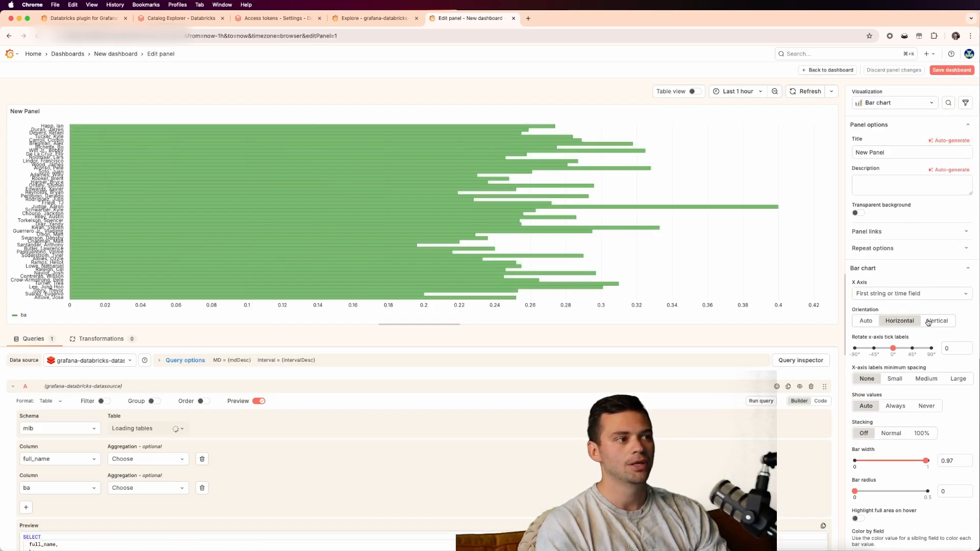
pyautogui.scroll(-3, 901, 373)
pyautogui.scroll(-3, 900, 373)
pyautogui.scroll(-3, 901, 374)
pyautogui.scroll(-3, 880, 383)
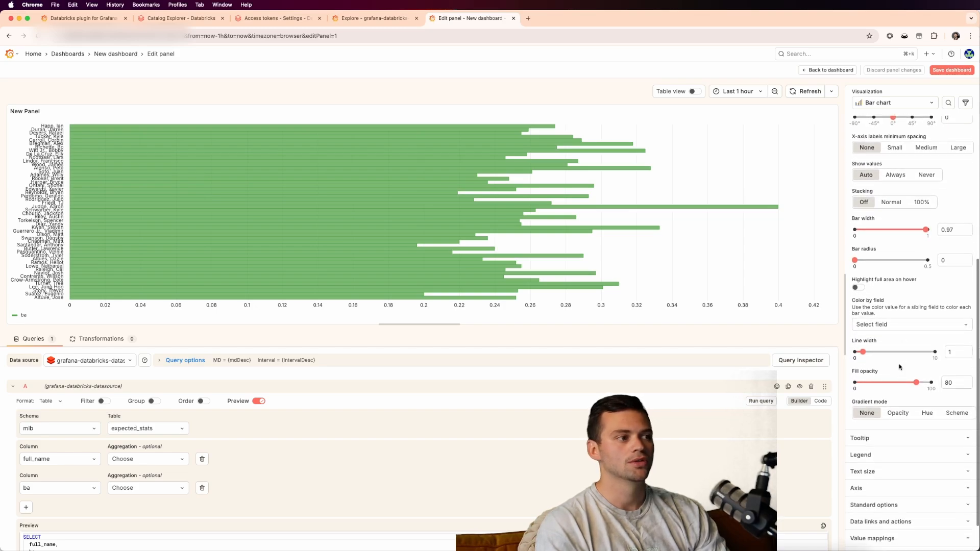
pyautogui.click(927, 407)
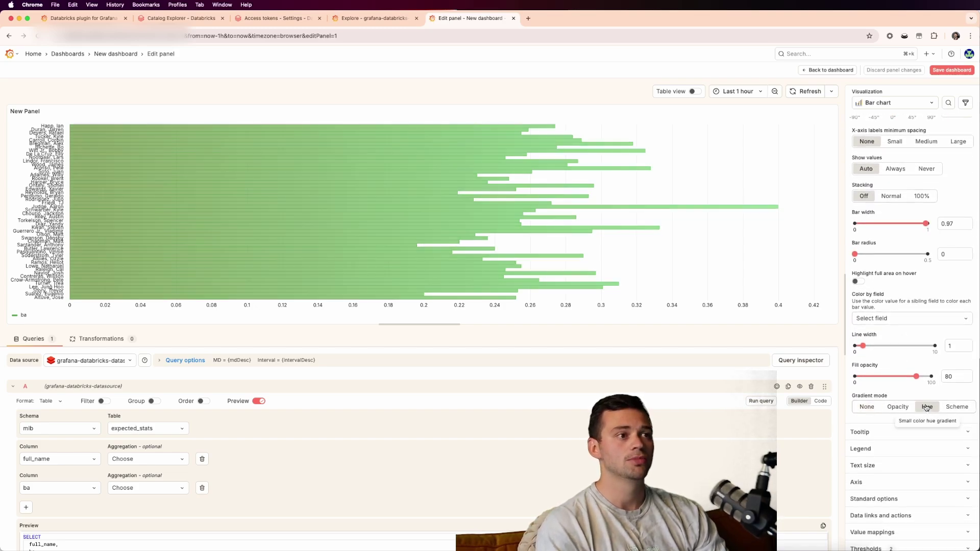
pyautogui.click(828, 70)
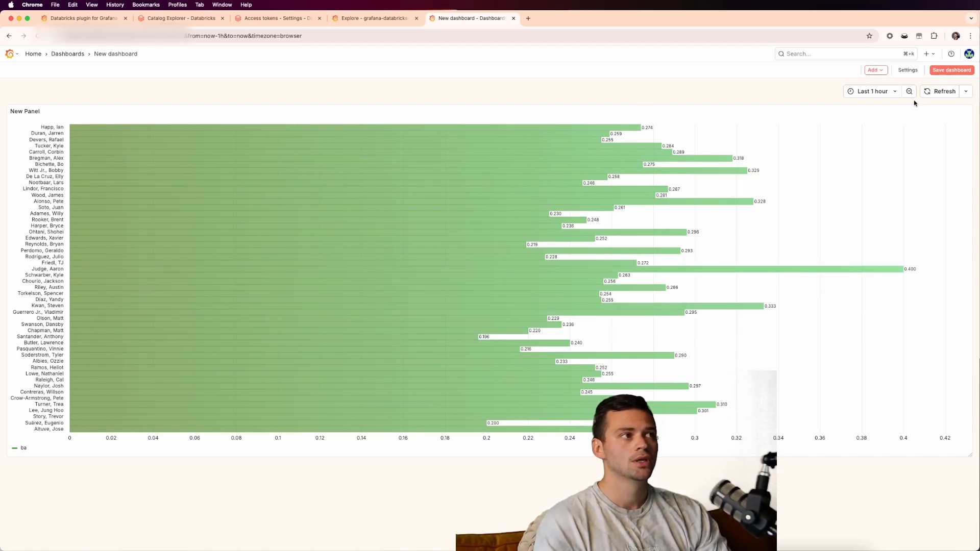
# Save the dashboard with the title replaced by 'Mlb Stats'.
pyautogui.click(949, 70)
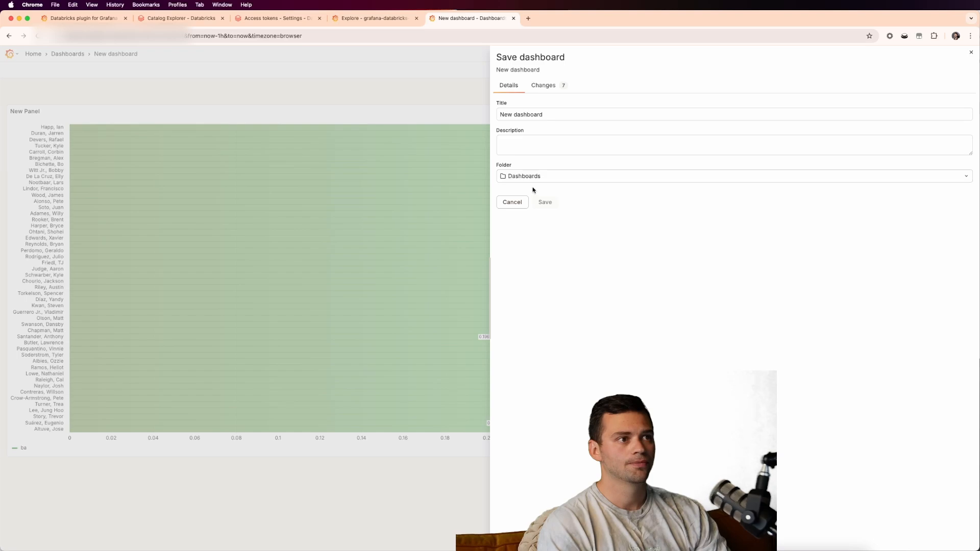
pyautogui.doubleClick(556, 112)
pyautogui.write('Mlb Stats')
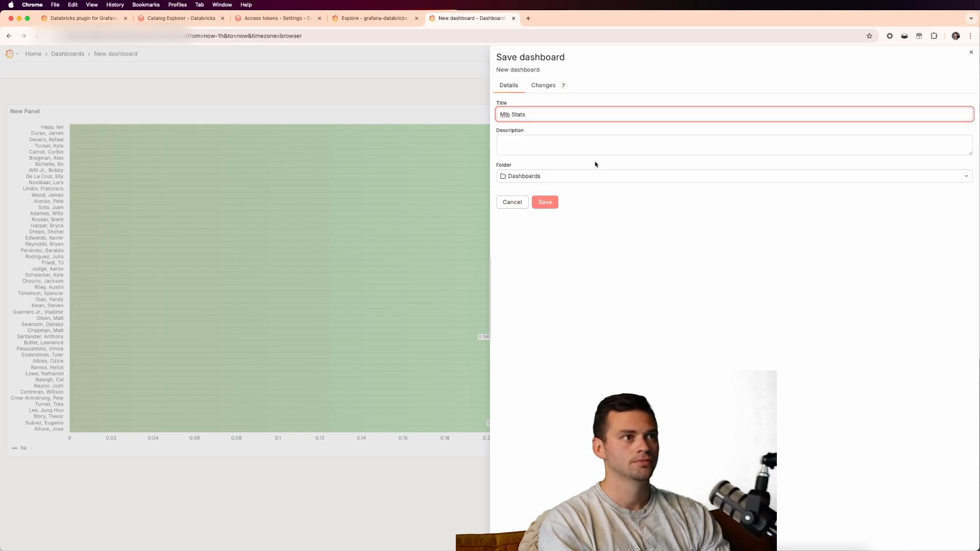
pyautogui.click(546, 202)
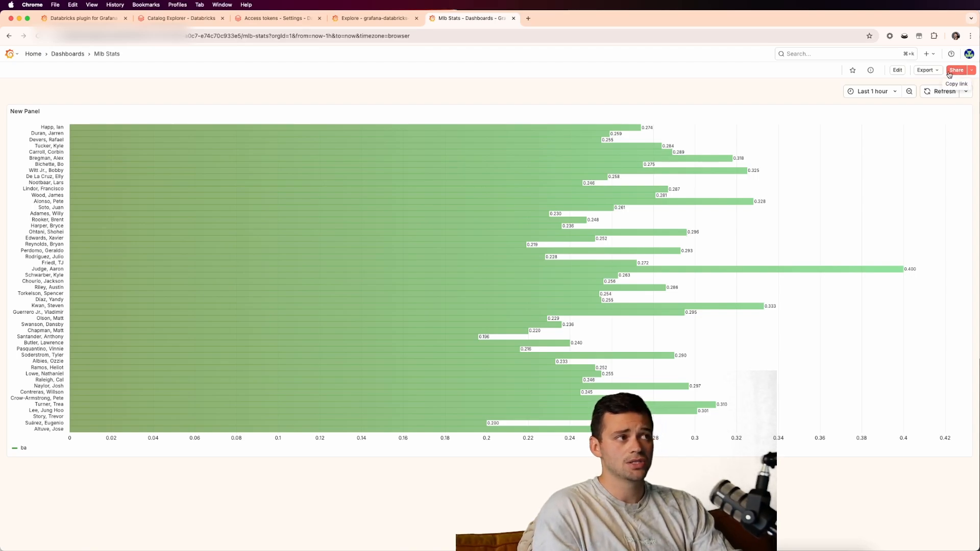
# Add a new visualization panel to the dashboard and make it a Table.
pyautogui.click(898, 70)
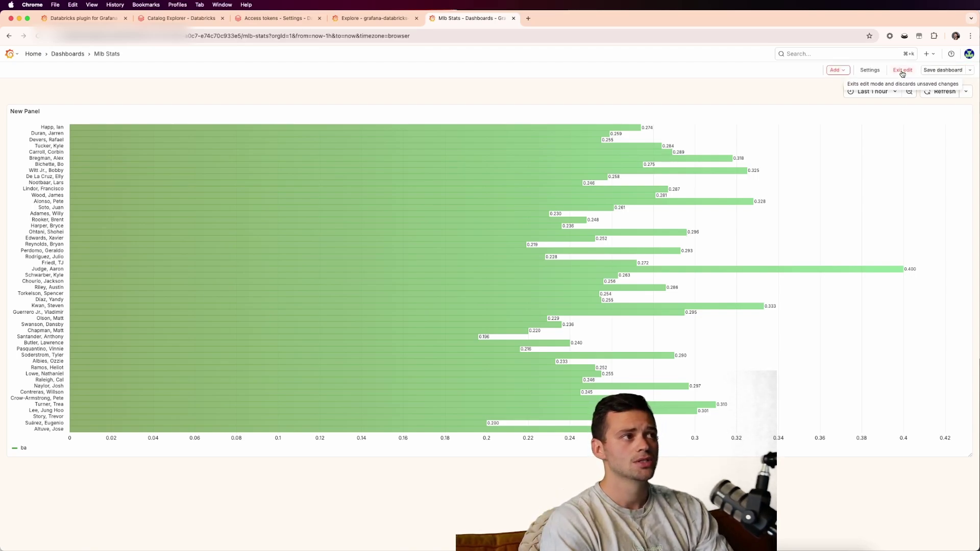
pyautogui.click(845, 72)
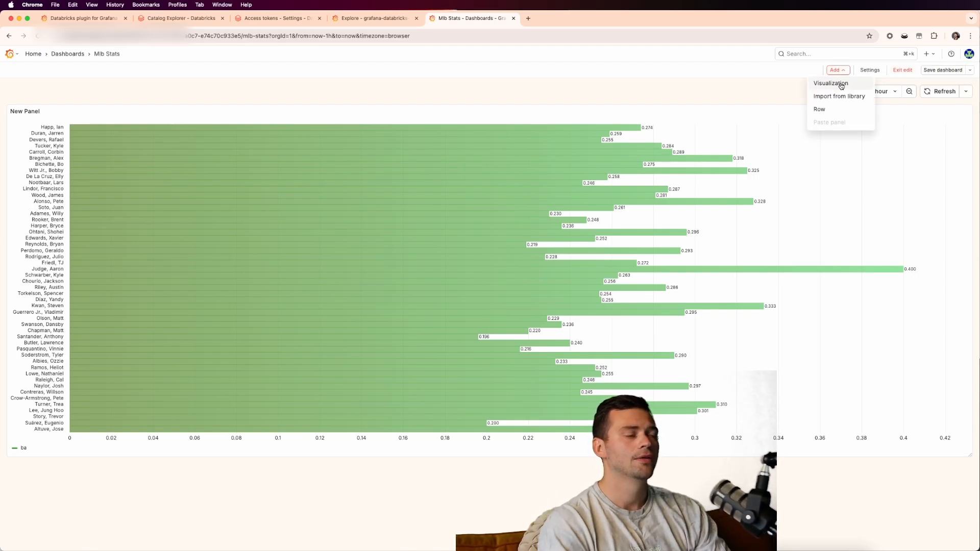
pyautogui.click(841, 85)
pyautogui.click(903, 99)
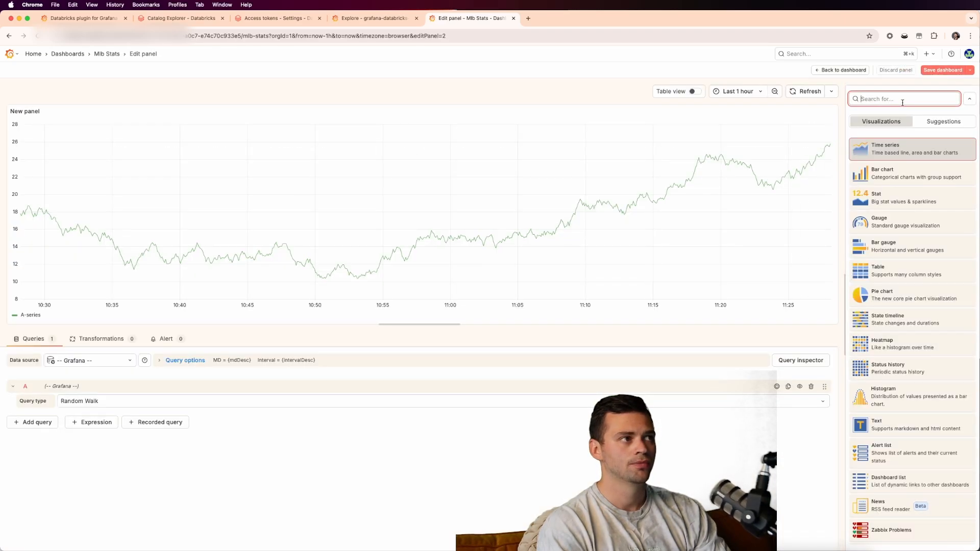
pyautogui.click(898, 267)
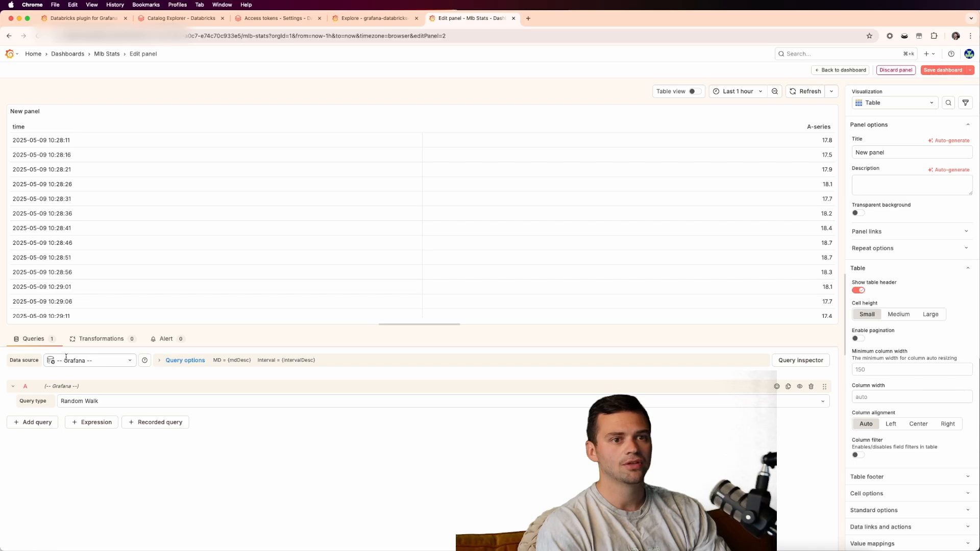
# Point the panel at grafana-databricks-datasource with schema mlb and switch the query editor to Code mode.
pyautogui.click(88, 360)
pyautogui.write('databr')
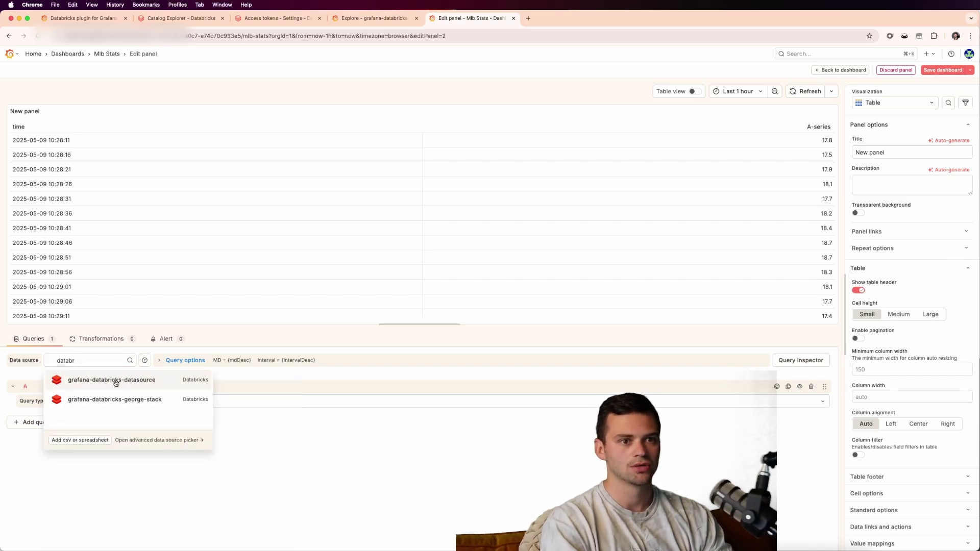
pyautogui.click(108, 378)
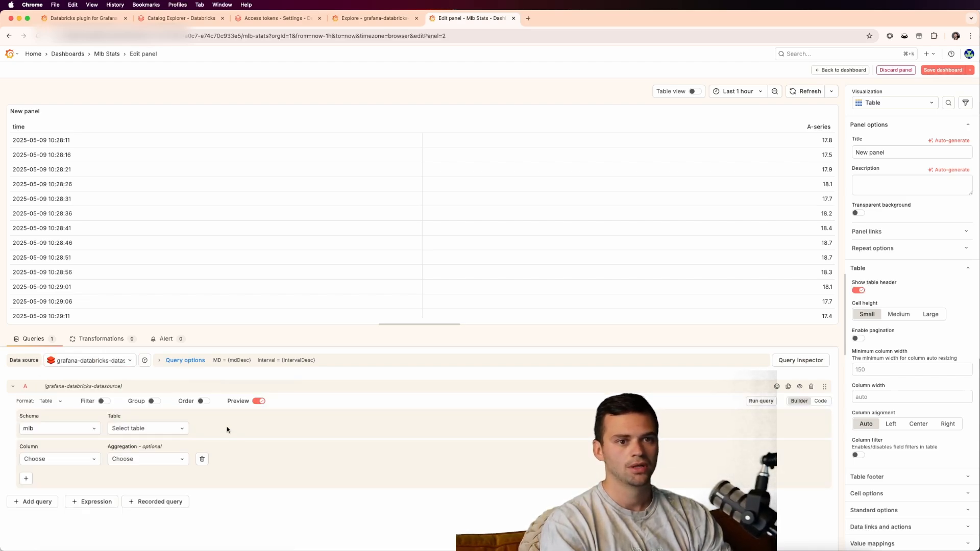
pyautogui.click(60, 429)
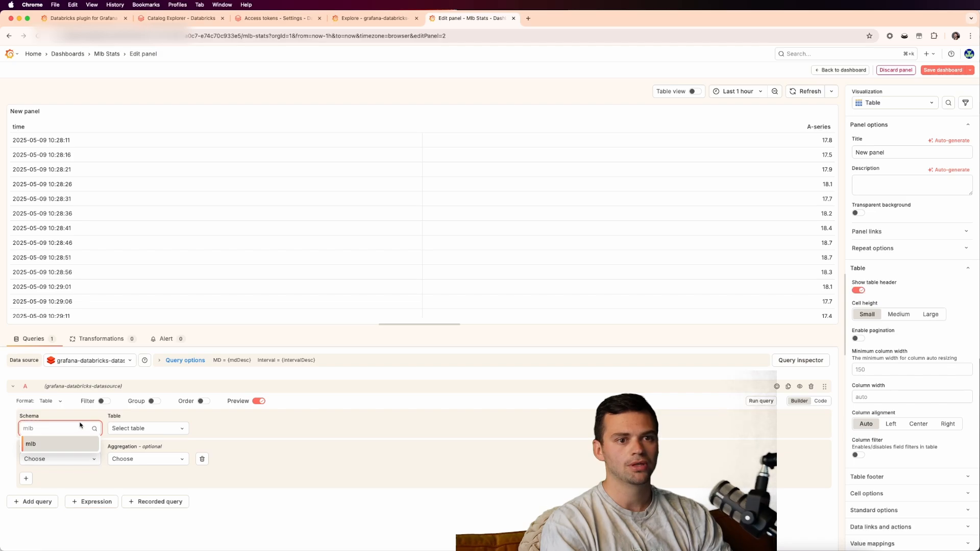
pyautogui.press('Return')
pyautogui.click(81, 432)
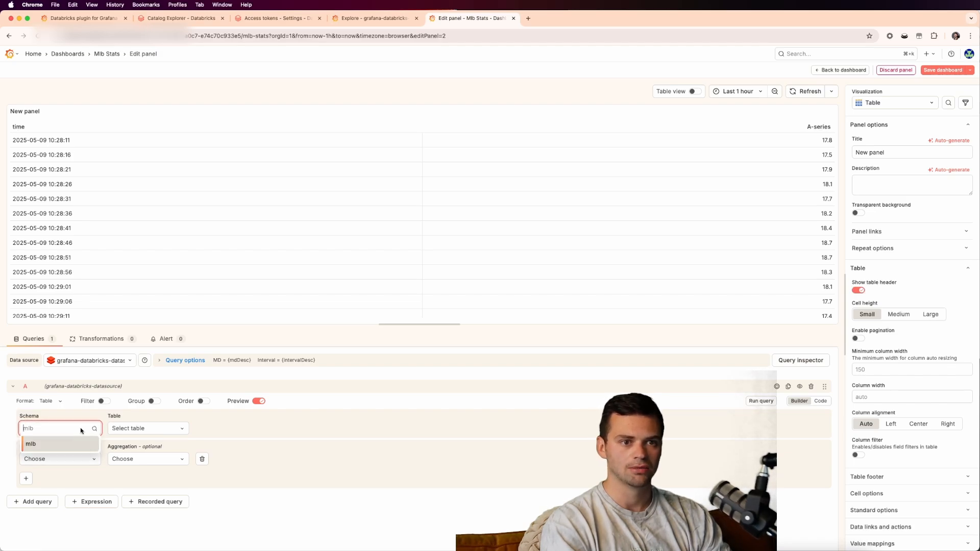
pyautogui.press('Return')
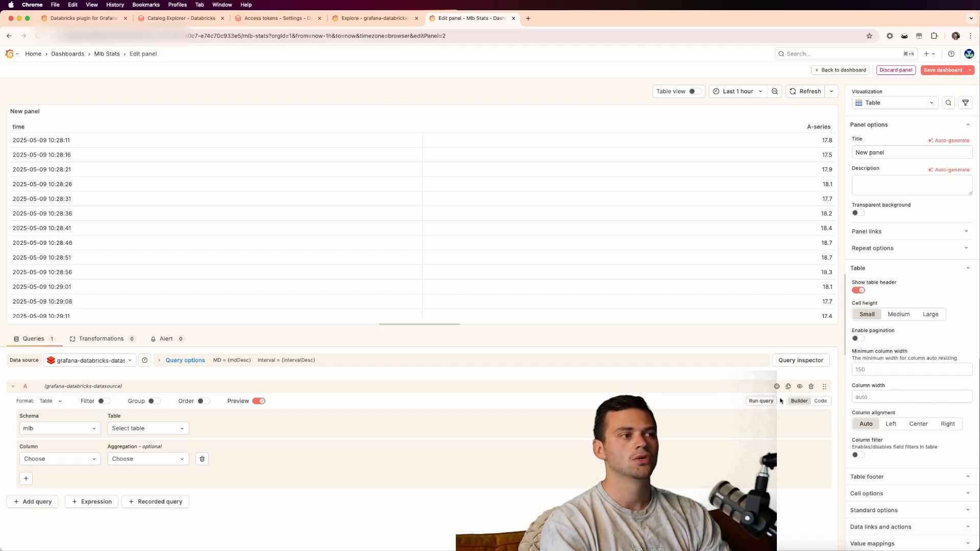
pyautogui.click(815, 402)
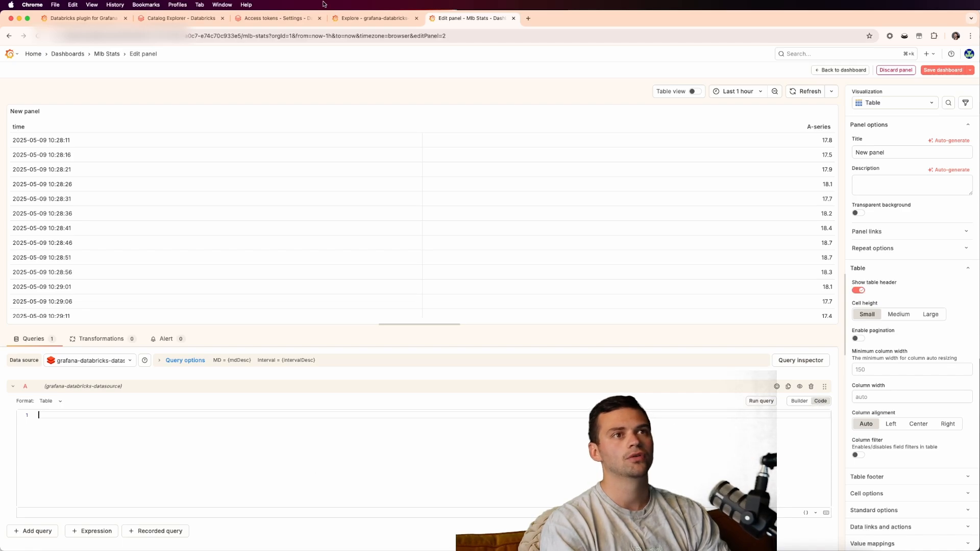
# In Databricks Catalog Explorer, expand the system catalog and its compute and billing schemas to list their tables.
pyautogui.click(191, 19)
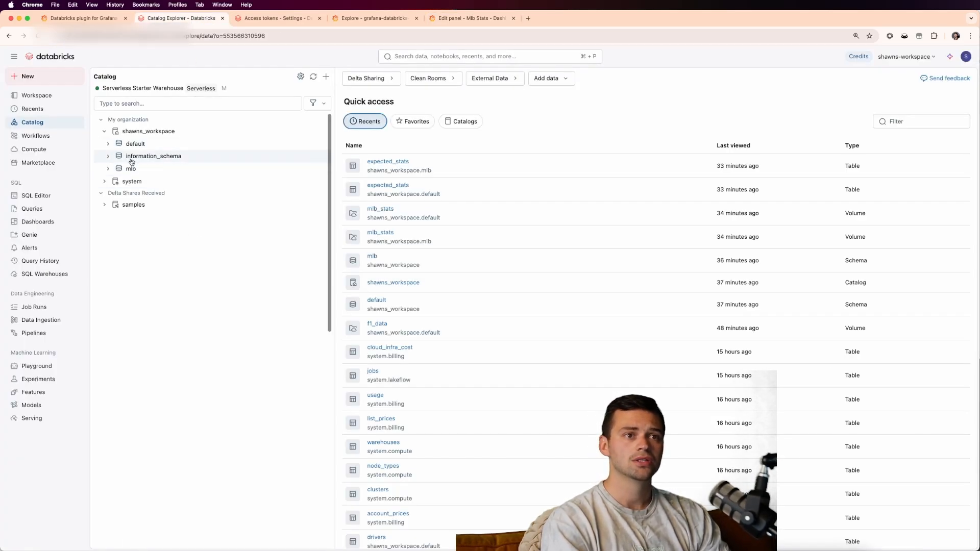
pyautogui.moveTo(153, 156)
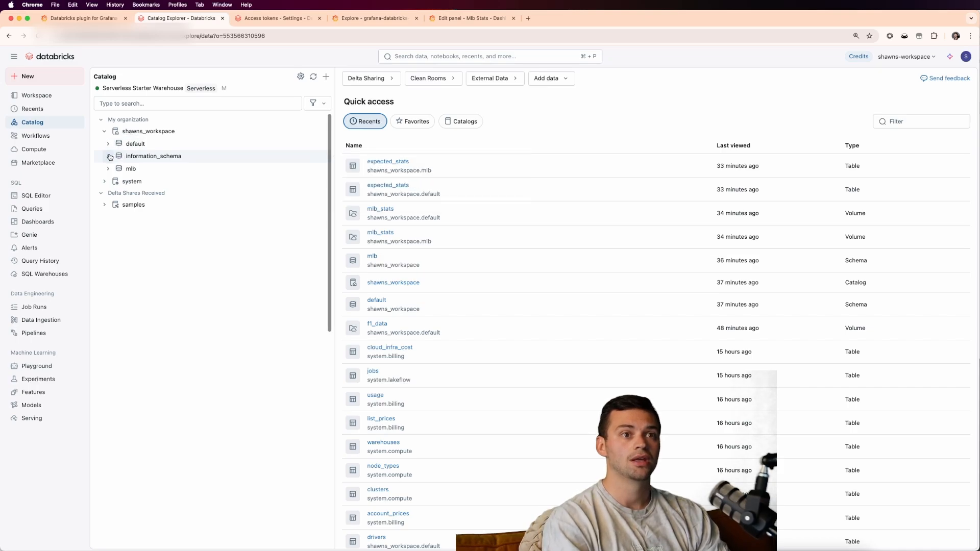
pyautogui.click(106, 181)
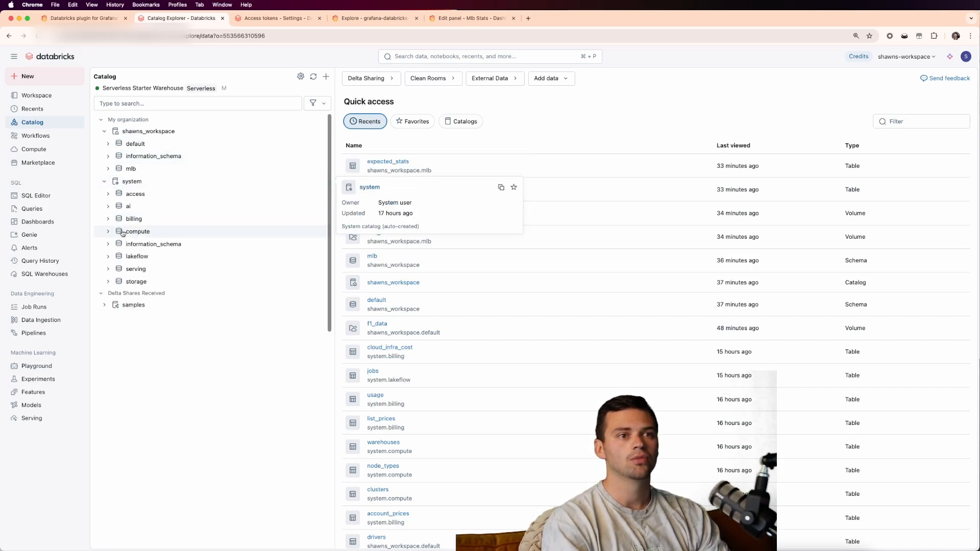
pyautogui.click(108, 232)
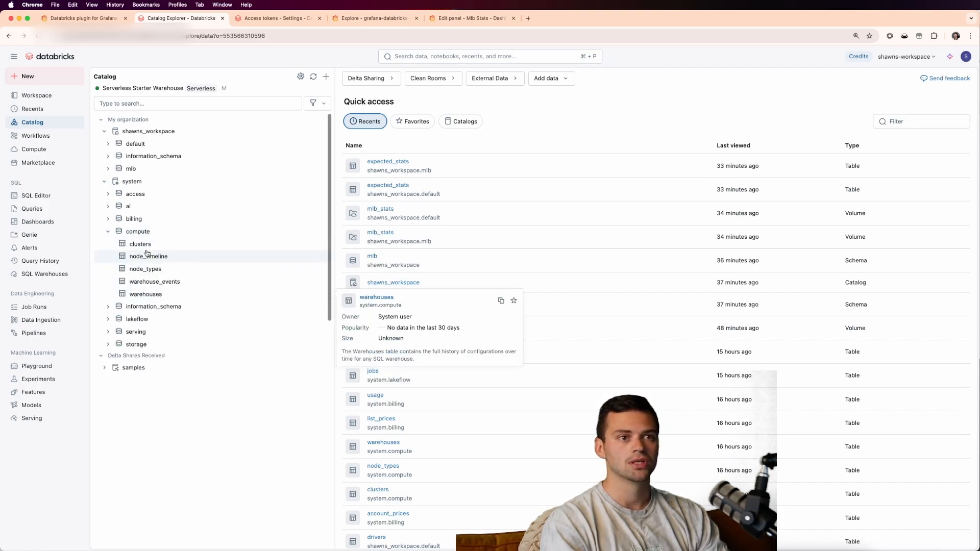
pyautogui.click(109, 219)
pyautogui.moveTo(138, 269)
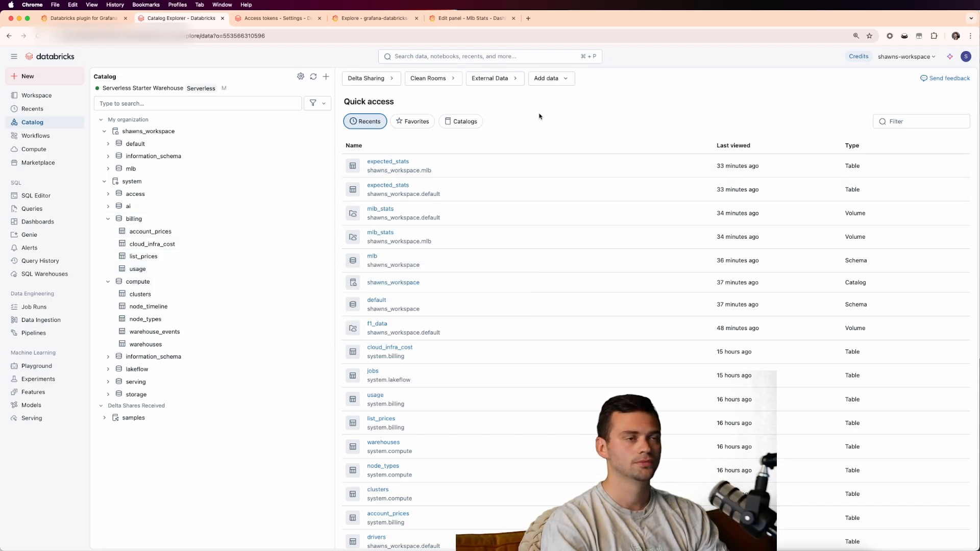
# Paste the SQL summing usage_quantity by usage_date and billing_origin_product over 30 days into the panel's Code editor.
pyautogui.click(471, 18)
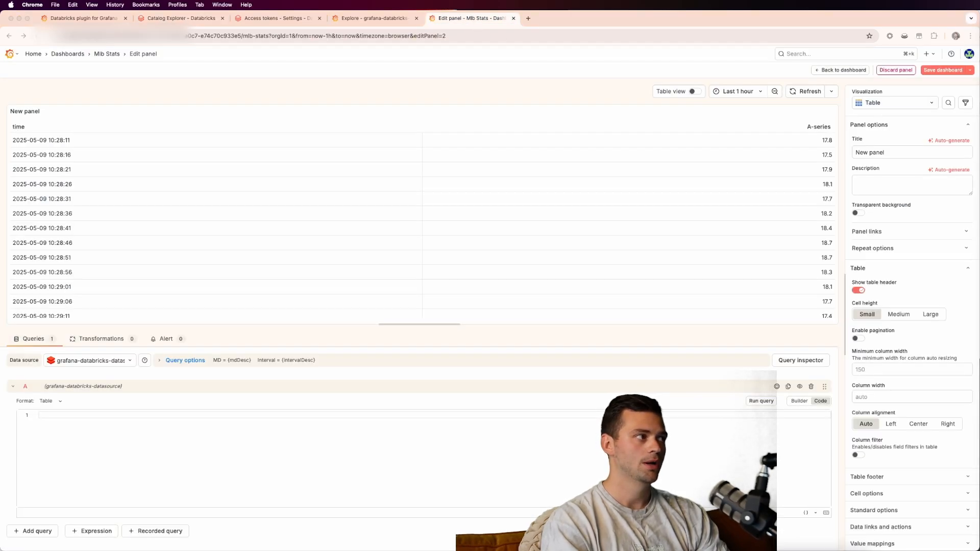
pyautogui.click(201, 440)
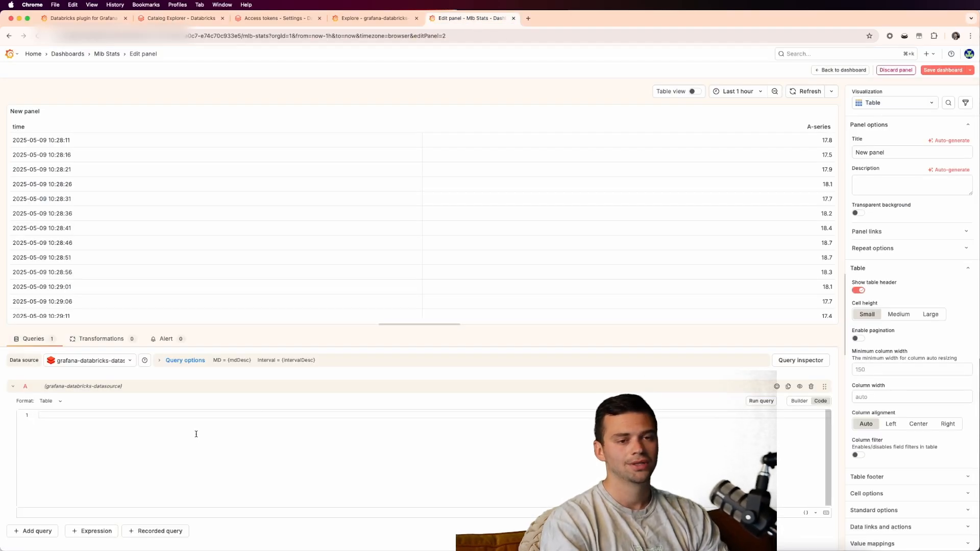
pyautogui.write('SELECT   usage_date AS time,   billing_origin_product AS product,   SUM(usage_quantity) AS total_usage FROM system.billing.usage WHERE usage_date >= current_date() - INTERVAL 30 DAYS GROUP BY usage_date, billing_origin_product ORDER BY usage_date')
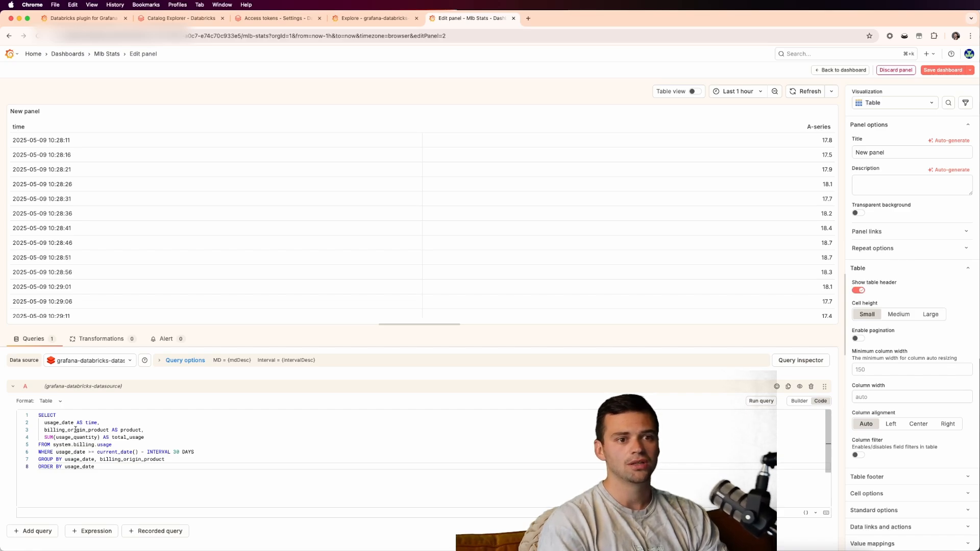
# Review the product and total_usage aliases in the query, then switch to the Databricks catalog.
pyautogui.doubleClick(75, 429)
pyautogui.doubleClick(131, 430)
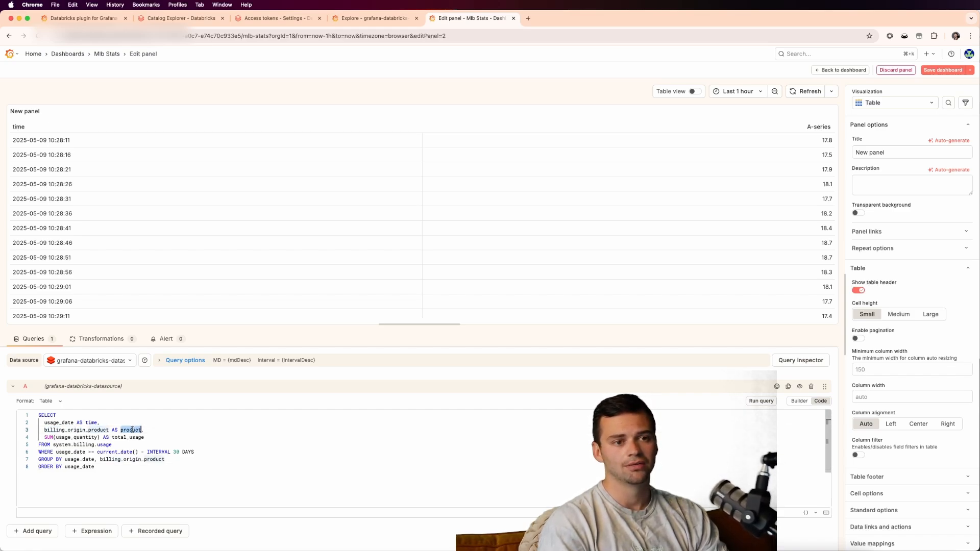
pyautogui.click(132, 429)
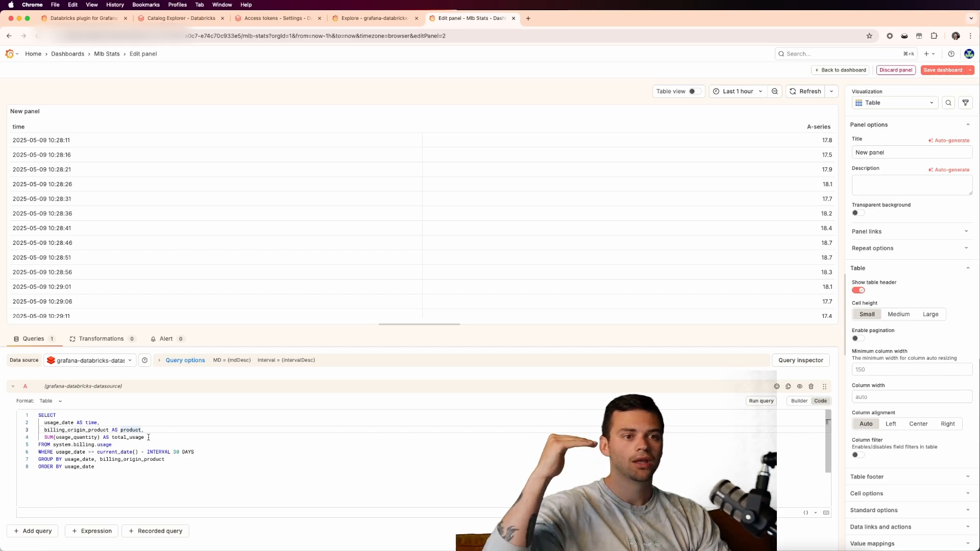
pyautogui.doubleClick(128, 437)
pyautogui.click(115, 446)
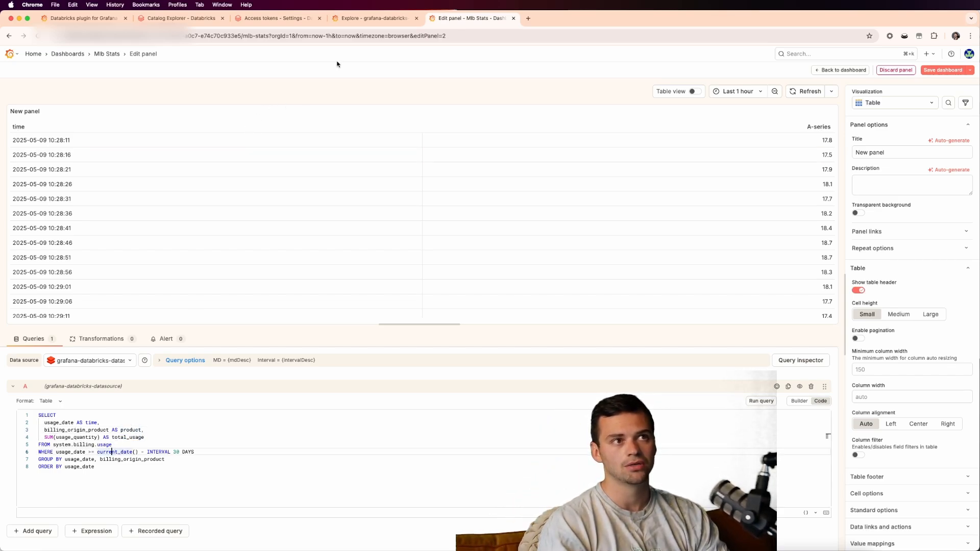
pyautogui.click(176, 18)
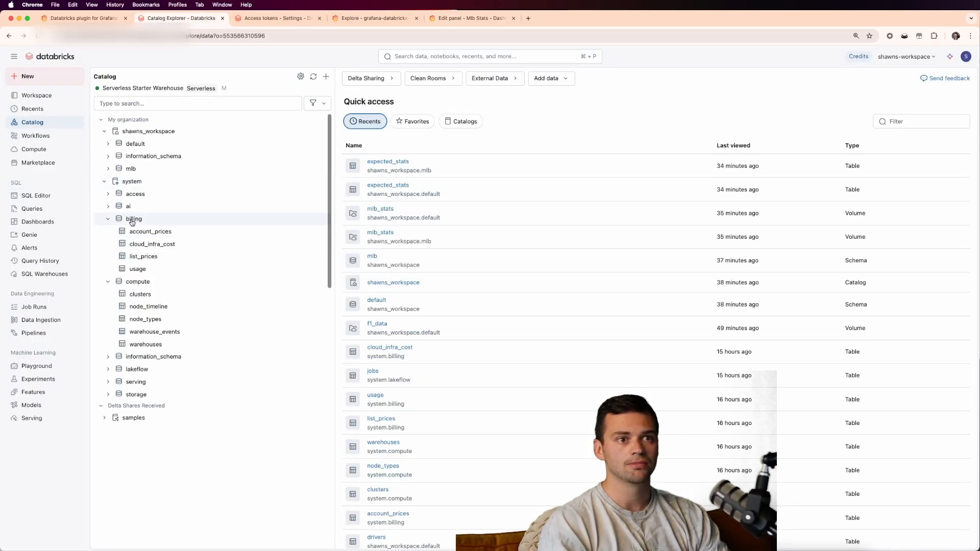
# Return from the system billing tables in Databricks to the Grafana panel editor.
pyautogui.click(467, 17)
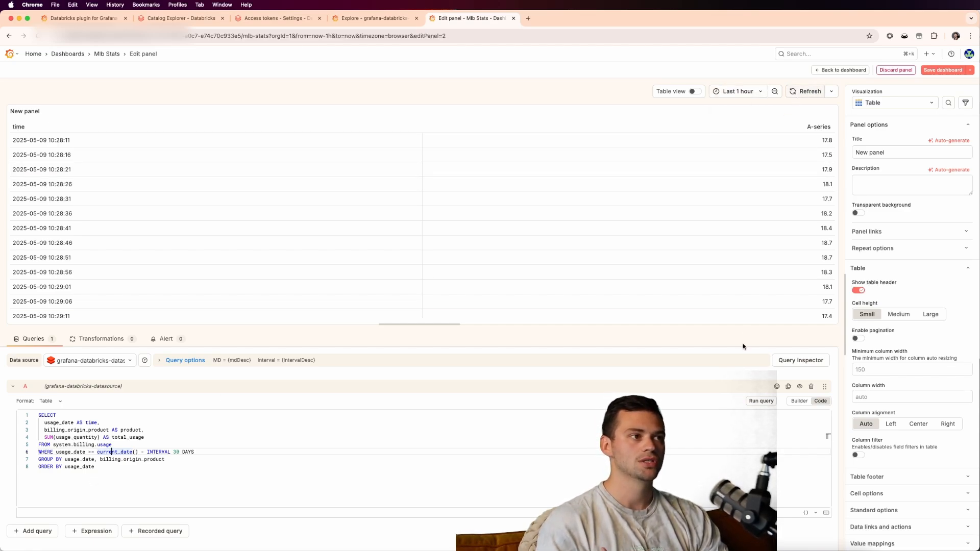
# Run the billing query so the panel lists total_usage per date and product, then switch to the Databricks catalog.
pyautogui.click(760, 401)
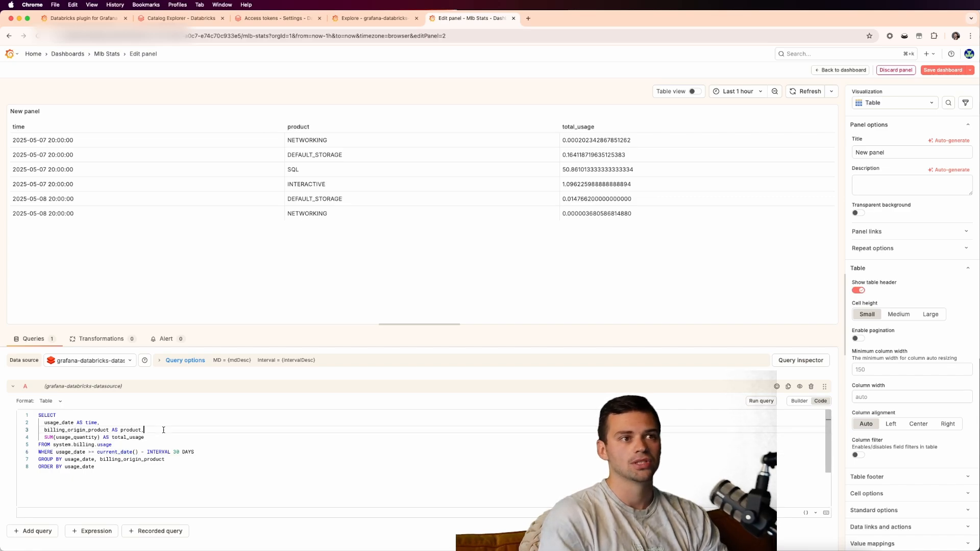
pyautogui.click(176, 18)
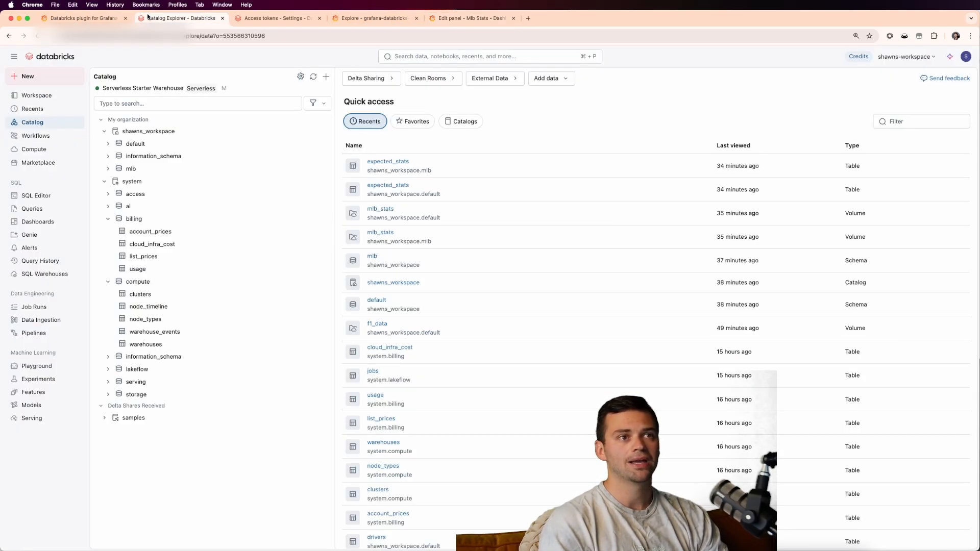
# Open the system.billing.usage table details and select the usage_unit column name to copy.
pyautogui.click(138, 269)
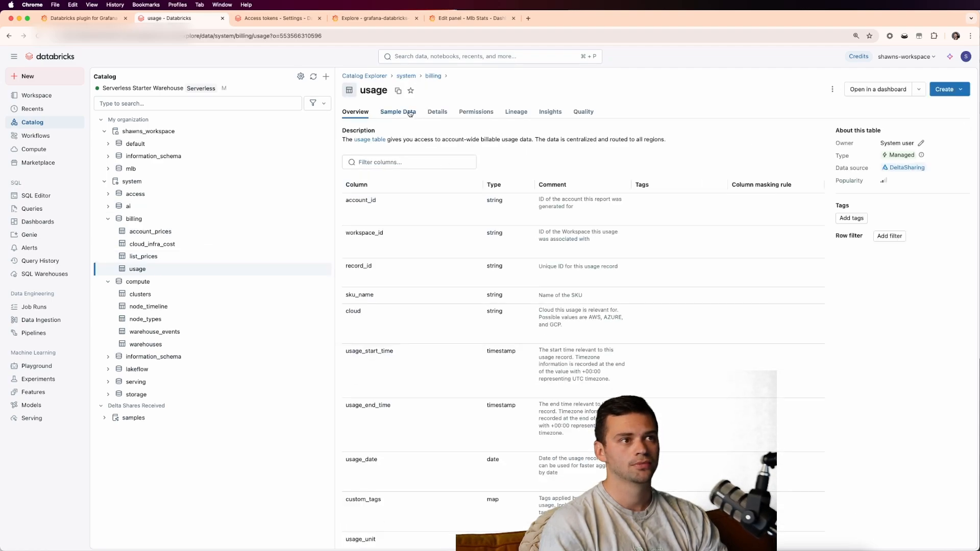
pyautogui.scroll(-5, 395, 324)
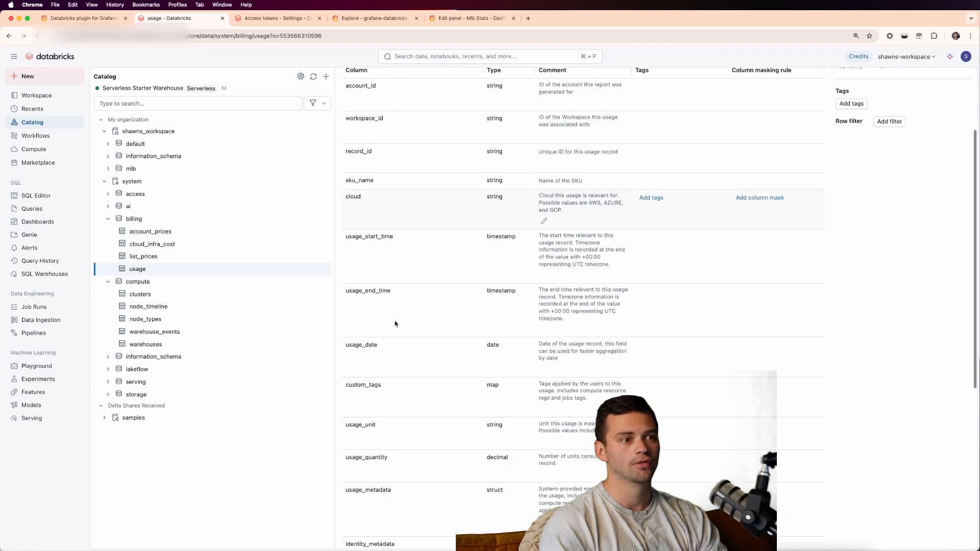
pyautogui.scroll(5, 567, 319)
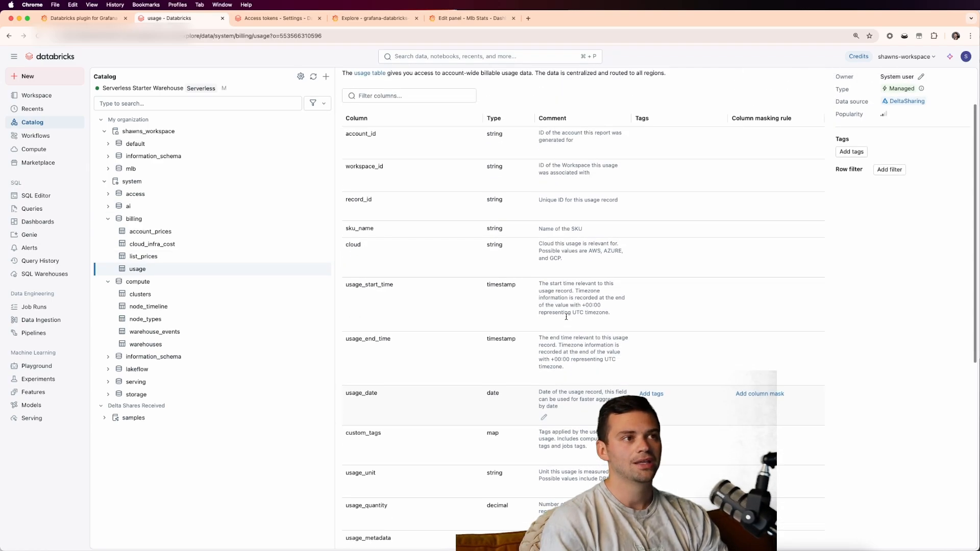
pyautogui.scroll(-5, 566, 318)
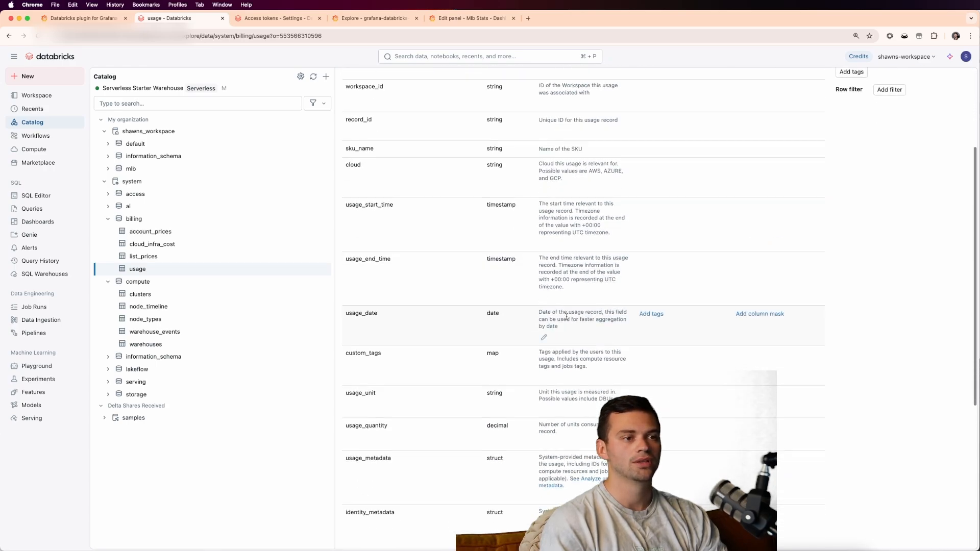
pyautogui.scroll(-2, 566, 319)
pyautogui.scroll(-1, 567, 317)
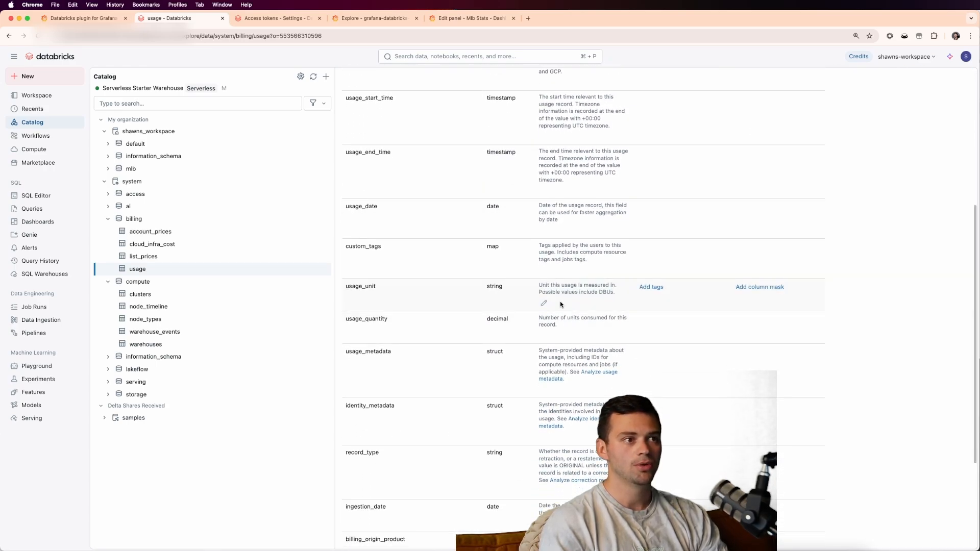
pyautogui.doubleClick(361, 284)
pyautogui.press('super+c')
# Add usage_unit as unit to the SELECT and GROUP BY, then rerun to show DBU, DSU and GB units.
pyautogui.click(485, 18)
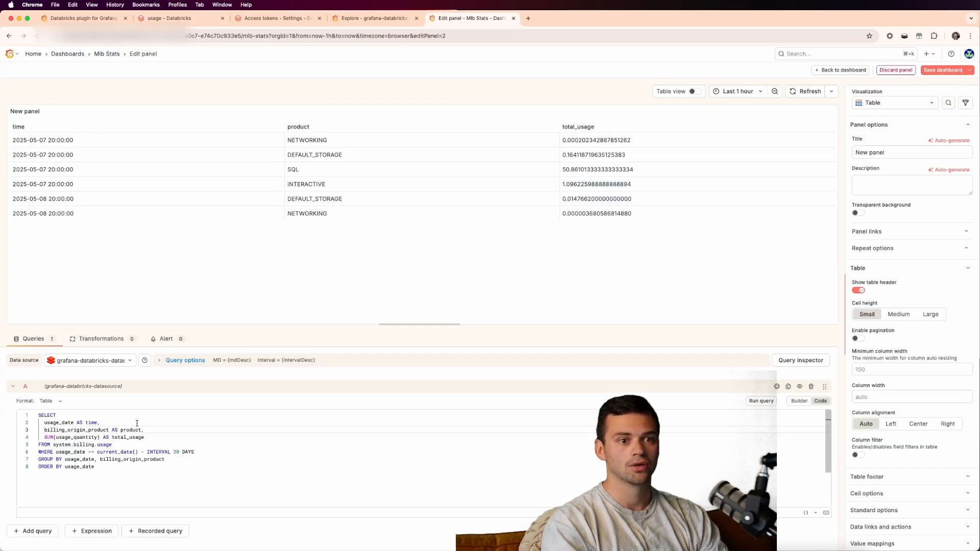
pyautogui.press('Return')
pyautogui.press('super+v')
pyautogui.write('as ')
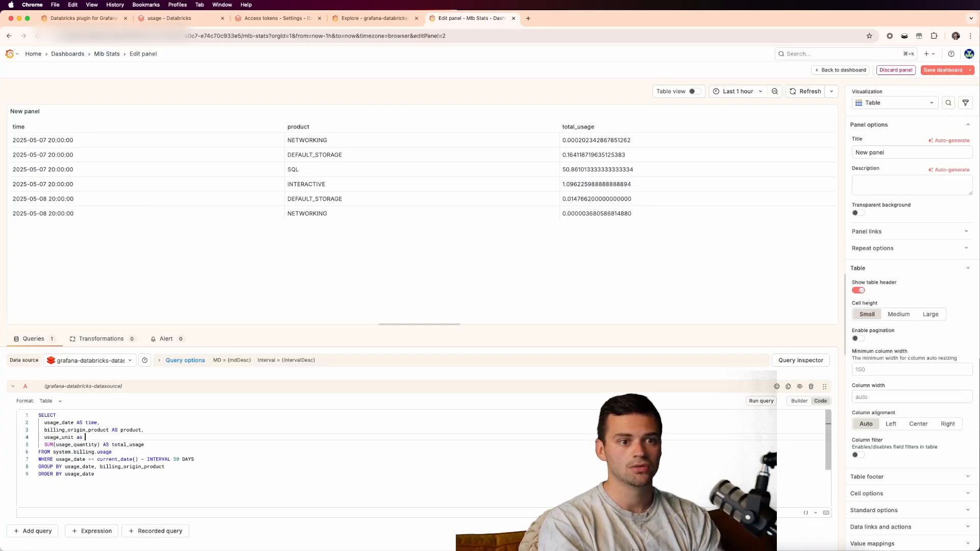
pyautogui.write('unit,')
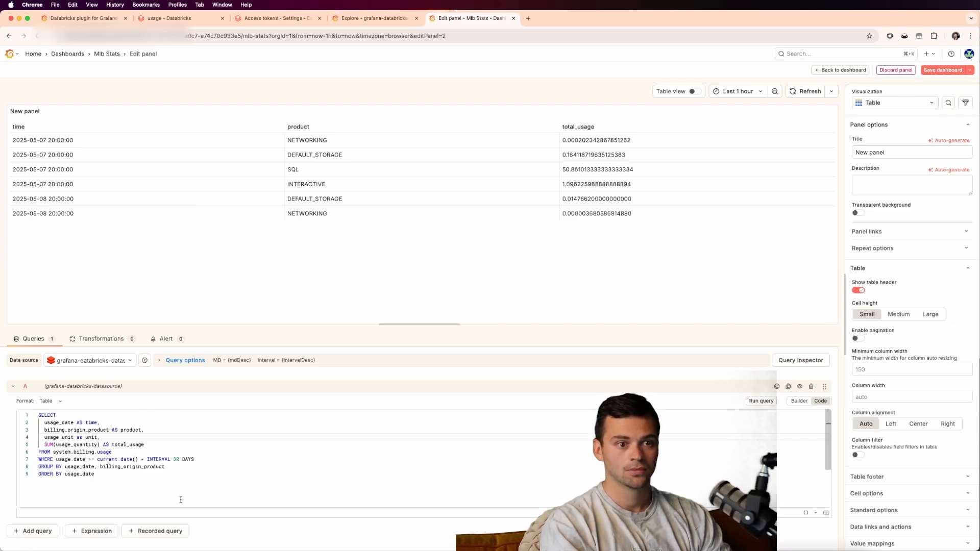
pyautogui.click(166, 466)
pyautogui.write(', ')
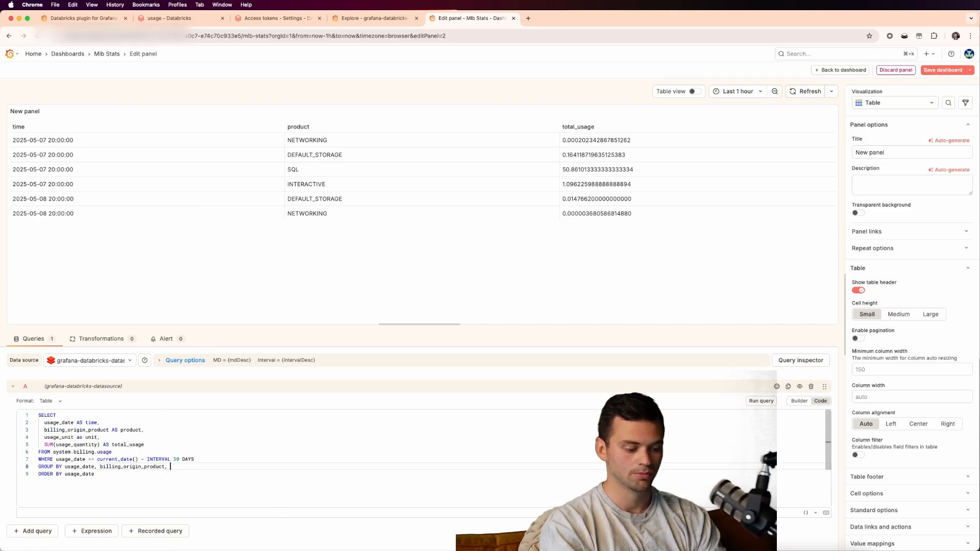
pyautogui.write('unit')
pyautogui.press('Escape')
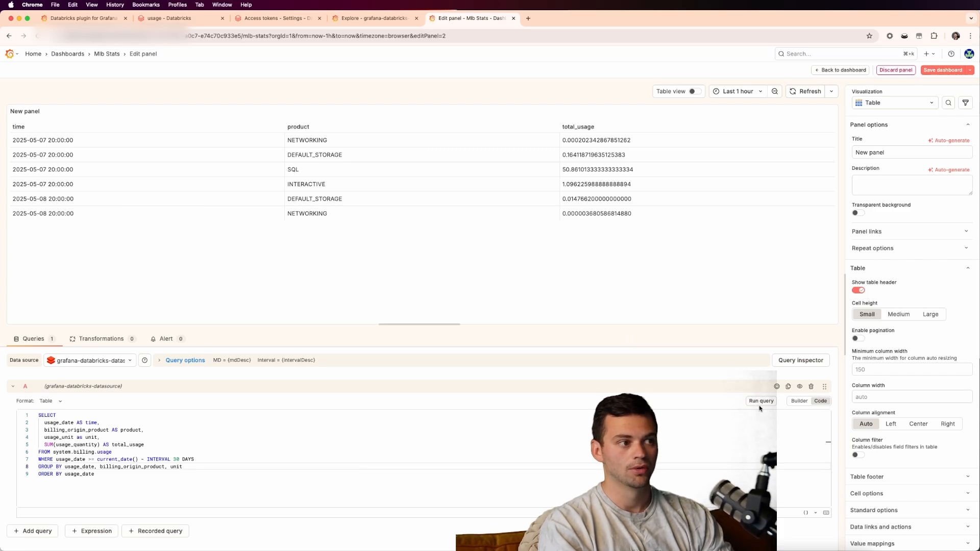
pyautogui.click(760, 401)
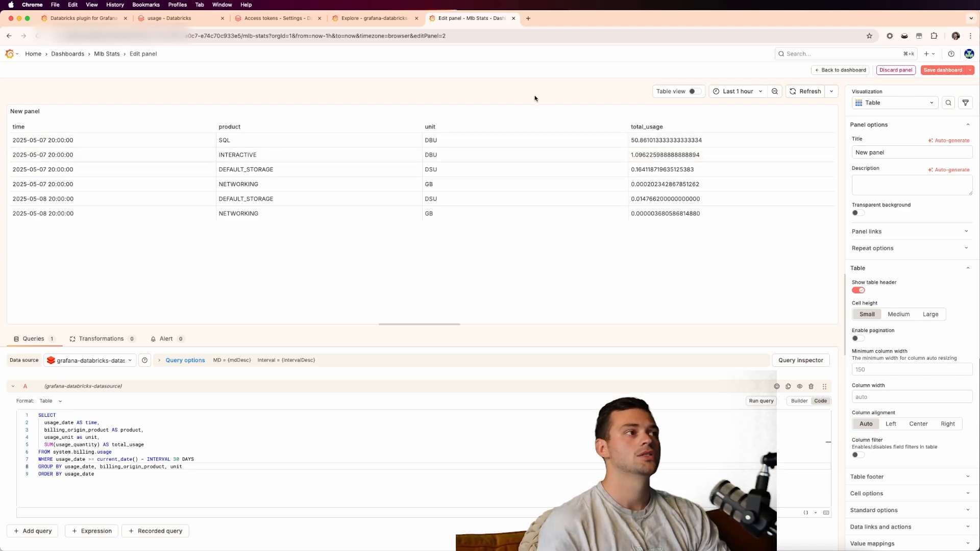
# Search Google for Databricks SKUs, browse the SKU groups page, then return to the panel editor.
pyautogui.click(528, 18)
pyautogui.write('product ')
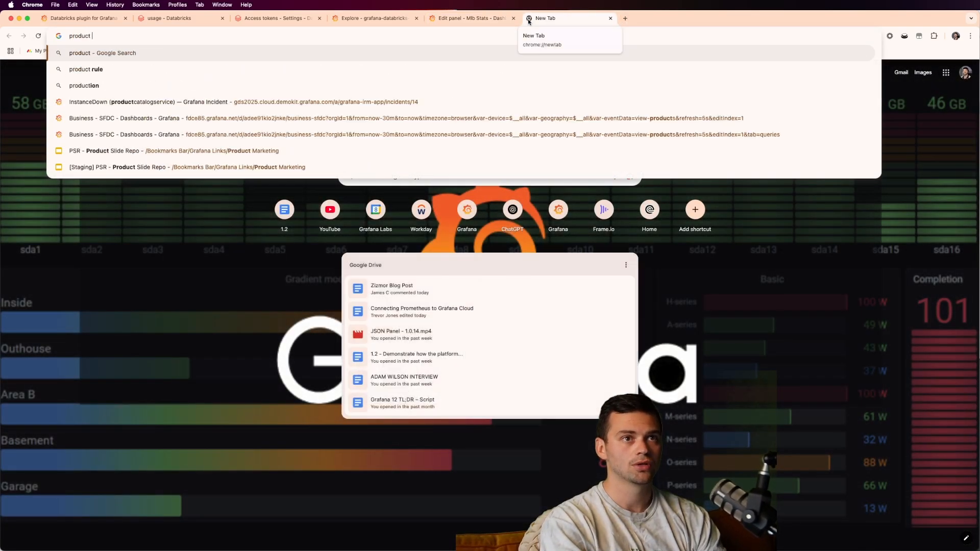
pyautogui.write('skews for d')
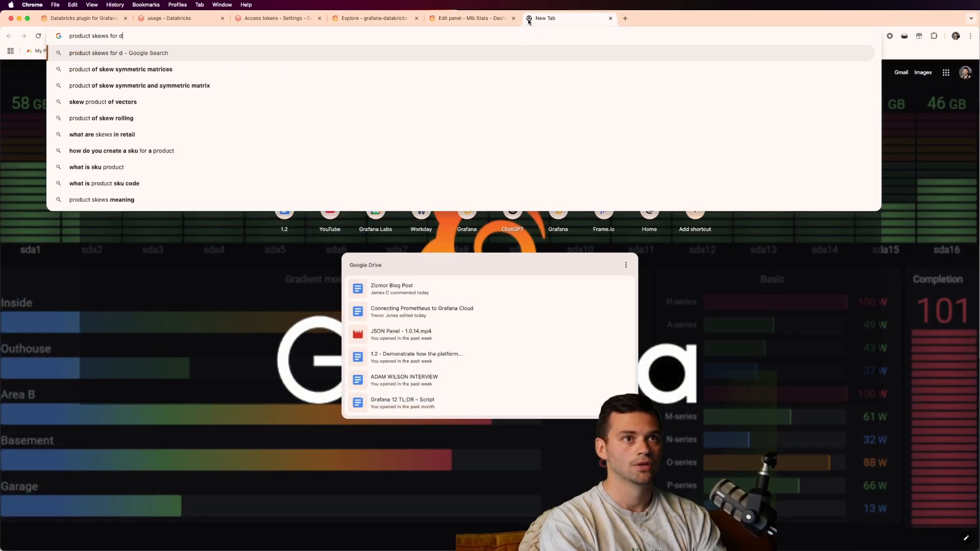
pyautogui.write('atabricks')
pyautogui.press('Return')
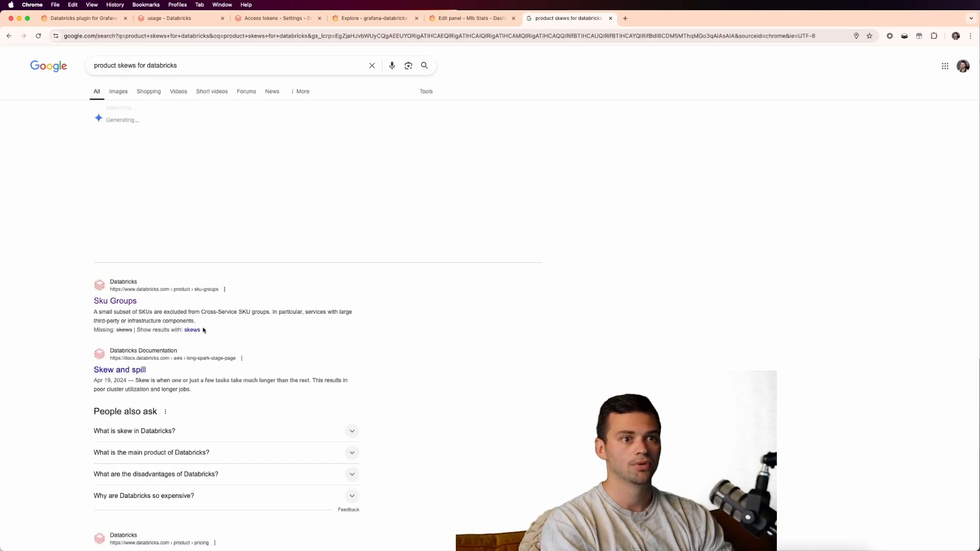
pyautogui.click(115, 300)
pyautogui.scroll(-8, 435, 344)
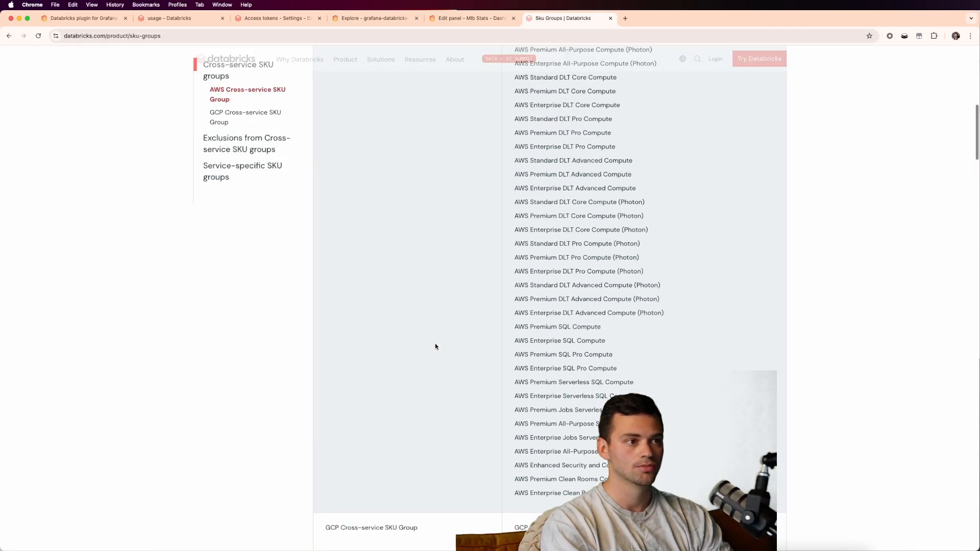
pyautogui.scroll(-10, 435, 343)
pyautogui.scroll(-5, 435, 343)
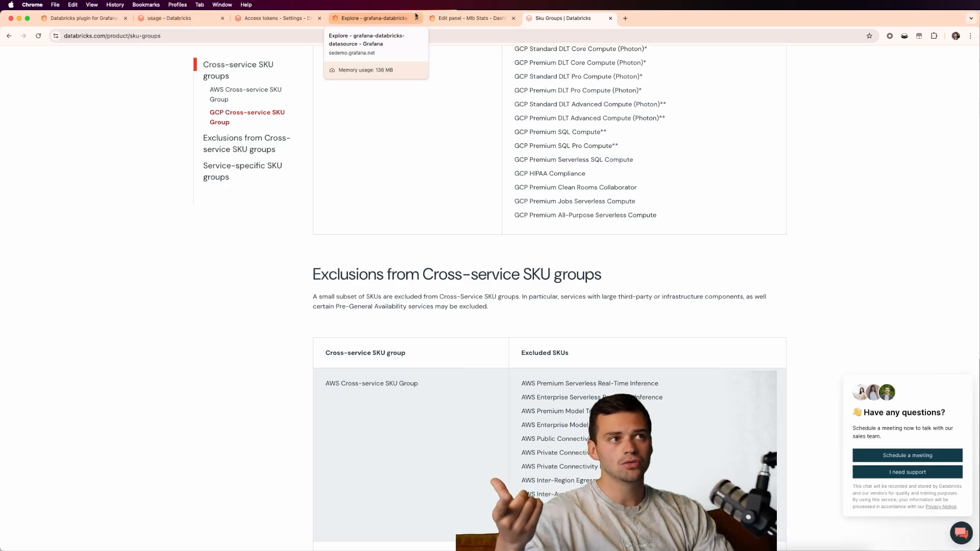
pyautogui.click(468, 18)
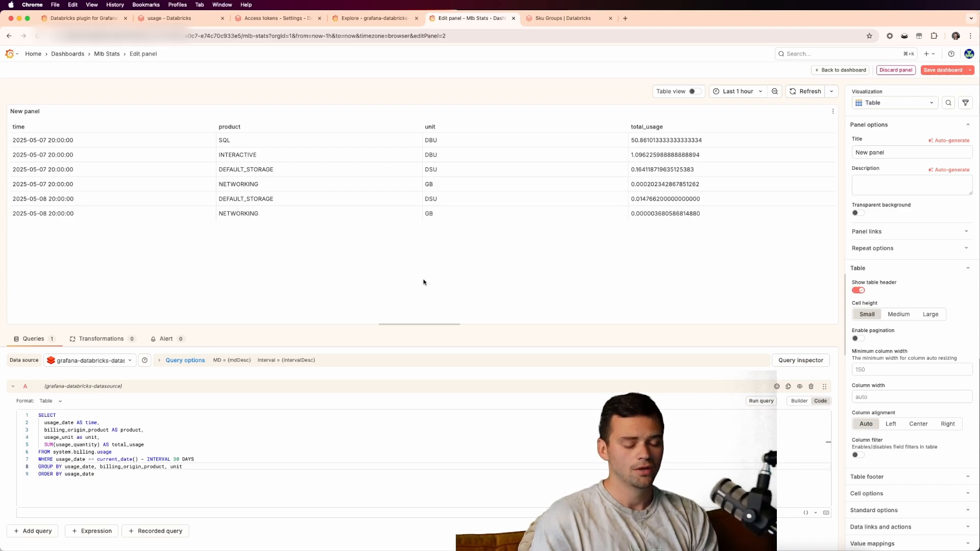
# Go back to the Mlb Stats dashboard showing the usage table above the batting-average chart.
pyautogui.click(841, 70)
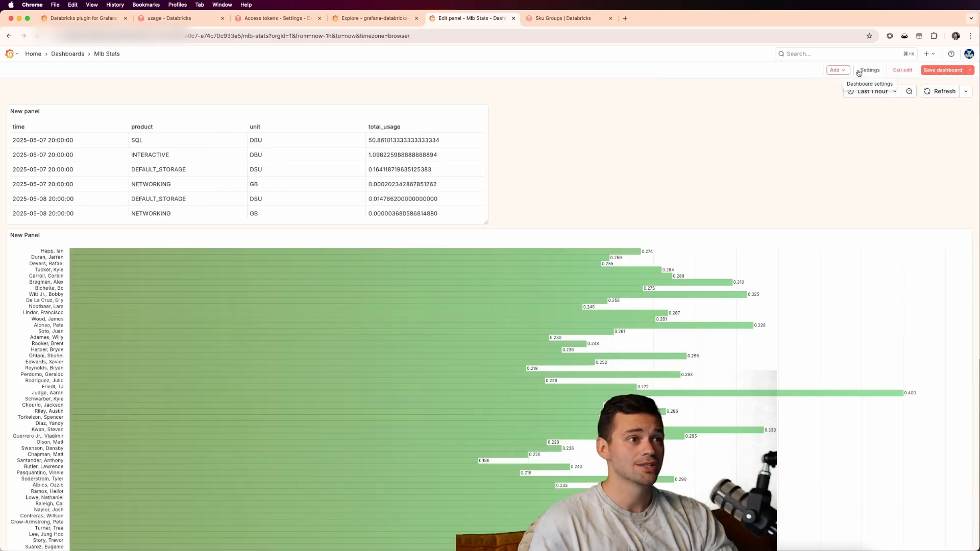